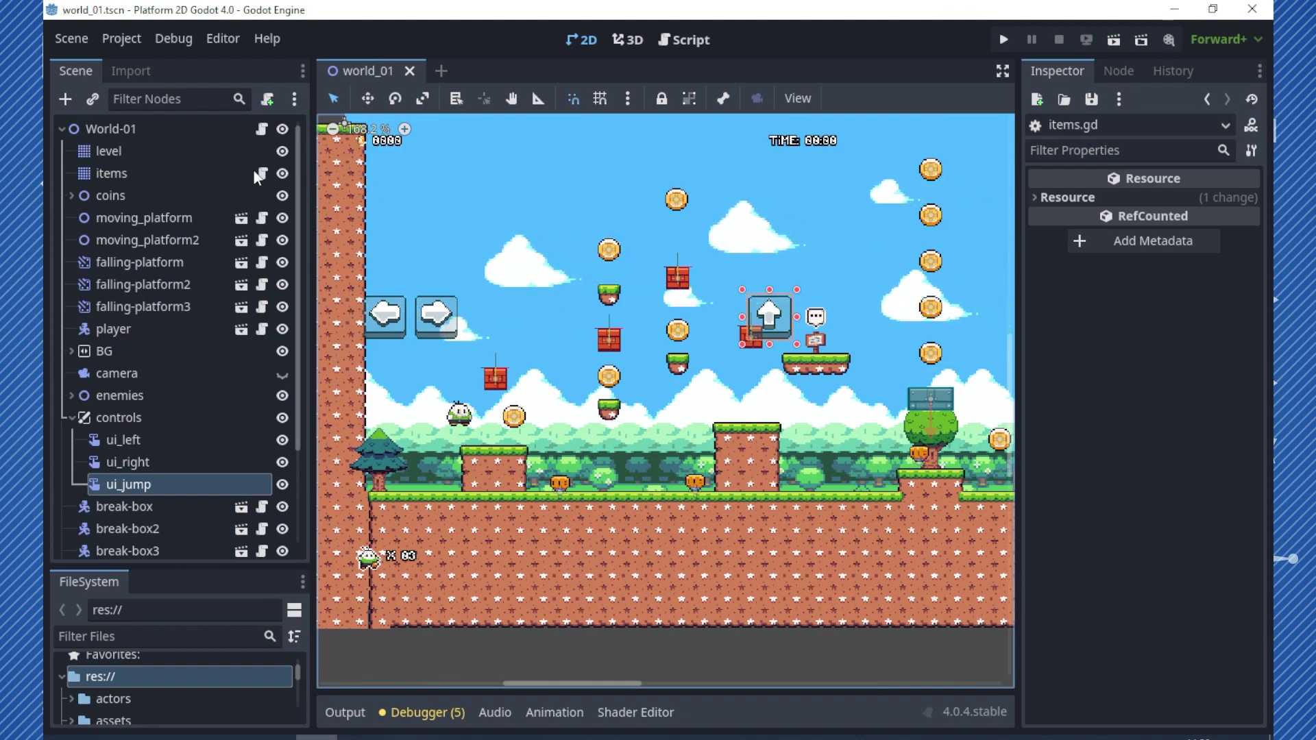
{"action": "left_click", "coordinate": [261, 130]}
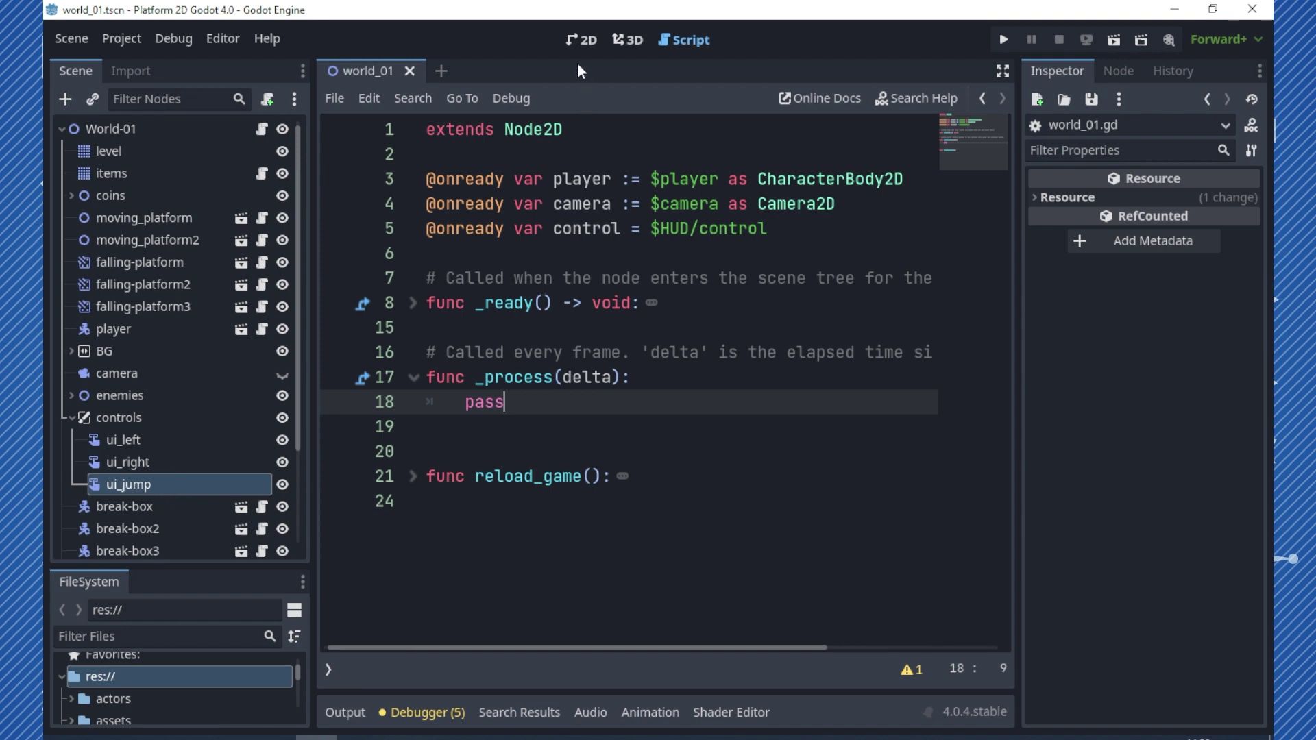
{"action": "left_click", "coordinate": [581, 40]}
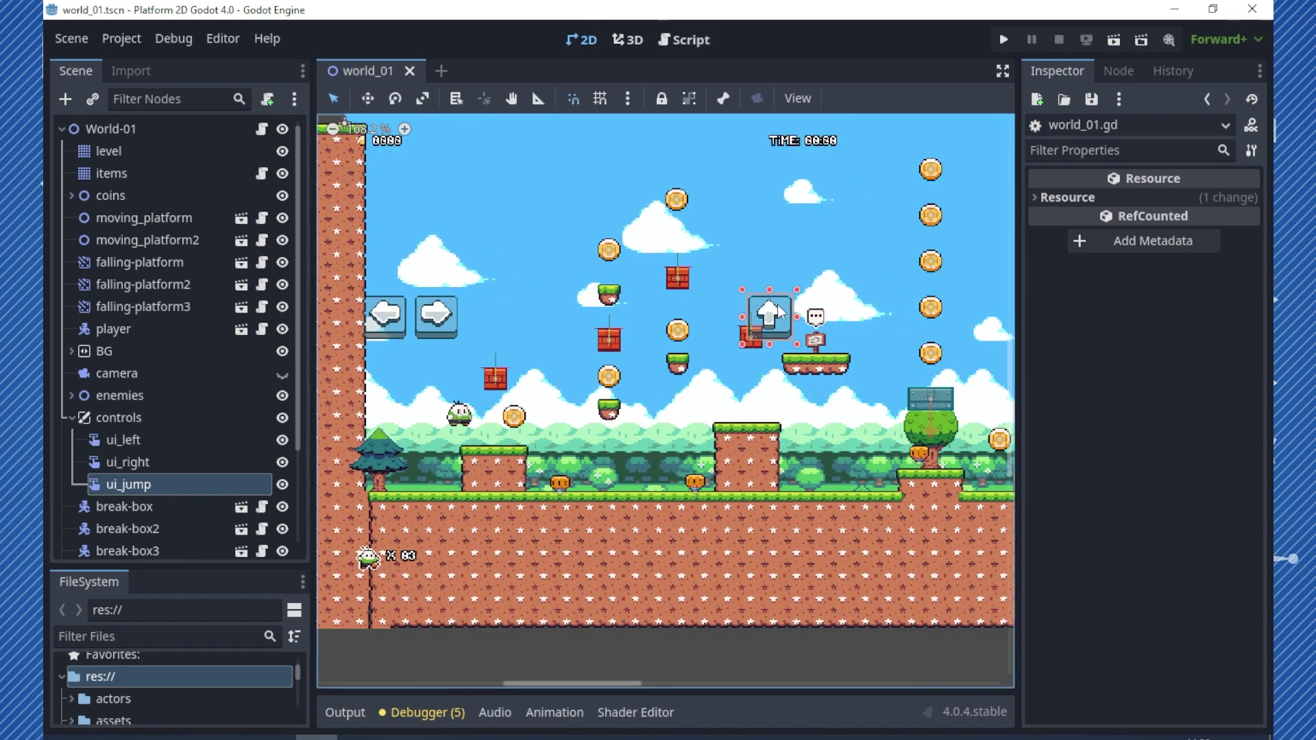
{"action": "left_click", "coordinate": [261, 130]}
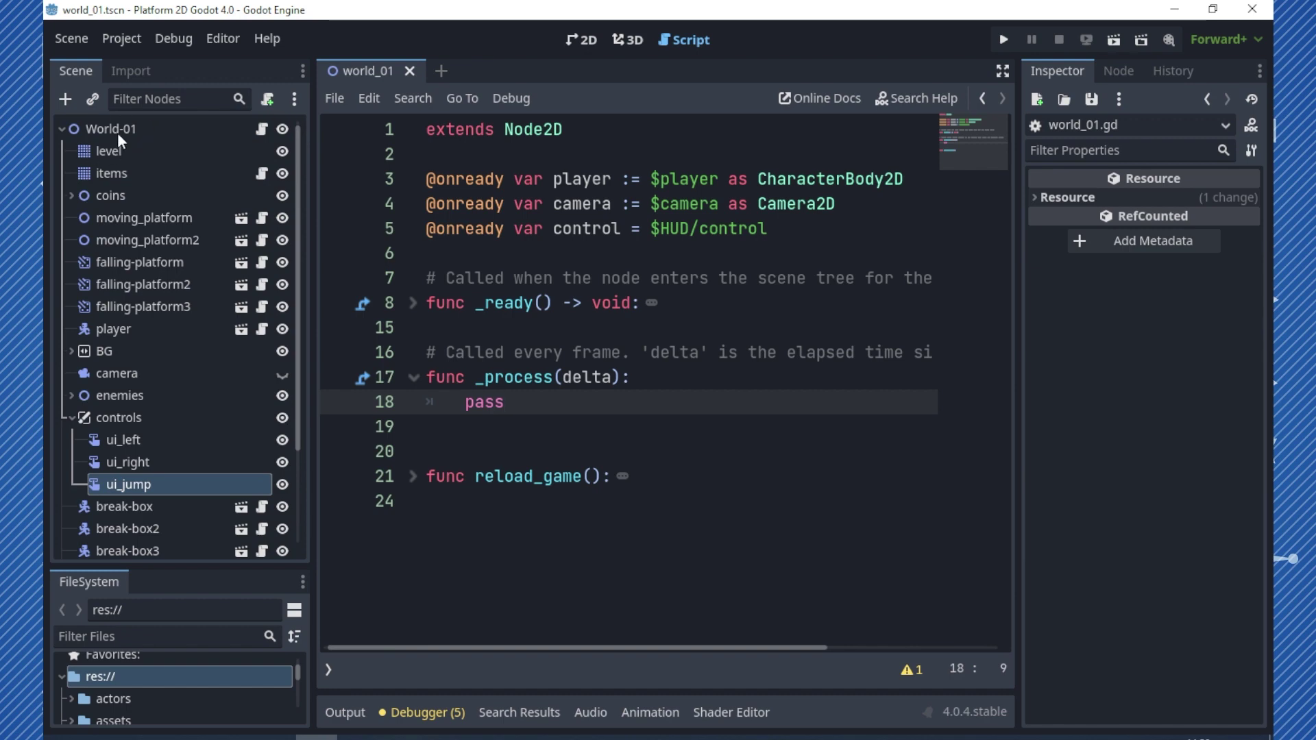
{"action": "left_click_drag", "start_coordinate": [158, 482], "coordinate": [427, 254]}
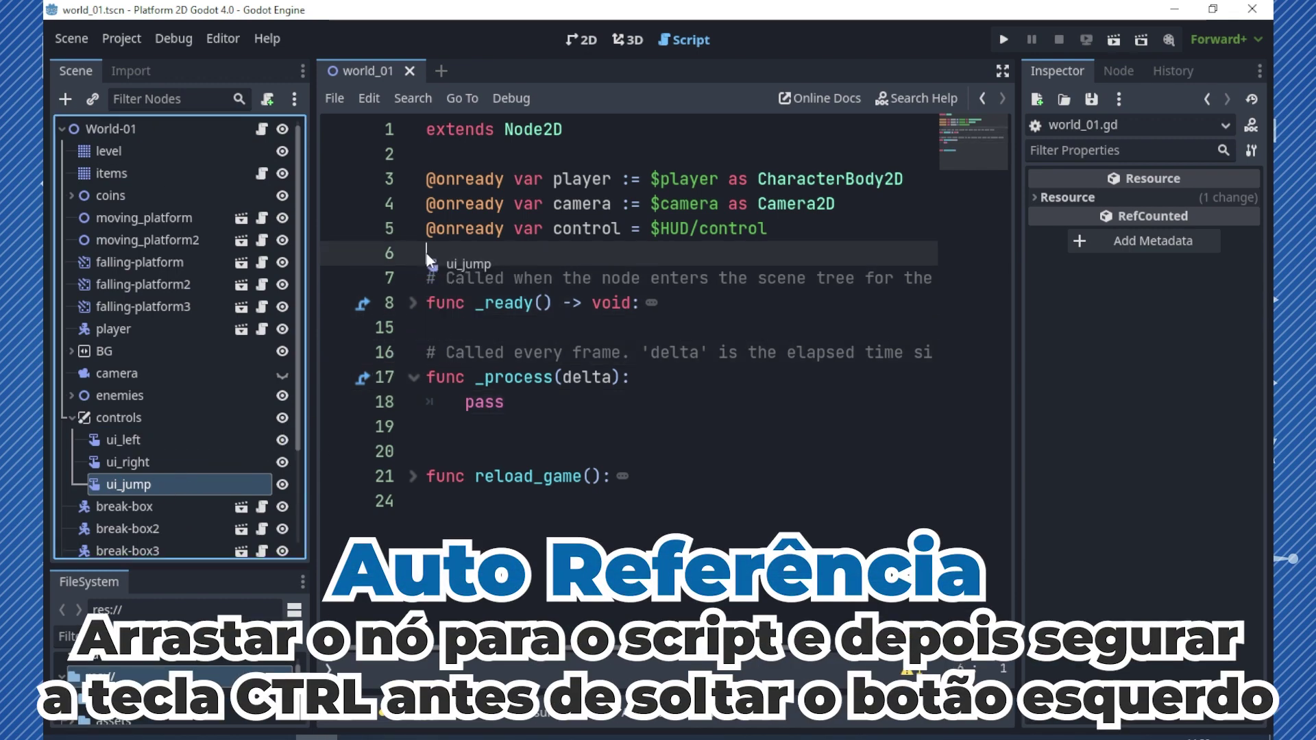
{"action": "left_click_drag", "start_coordinate": [427, 253], "coordinate": [426, 254], "text": "ctrl"}
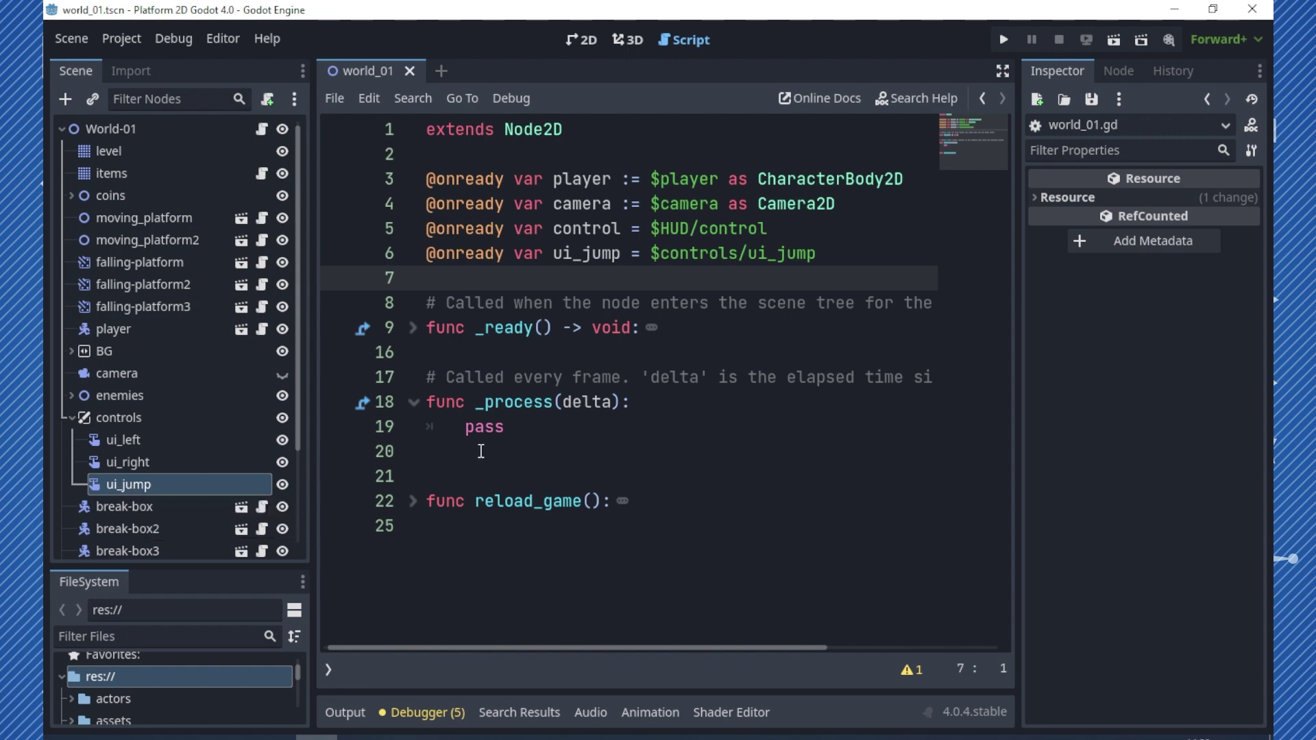
Unfold the _ready() function and add two blank lines below its header.
{"action": "left_click", "coordinate": [559, 353]}
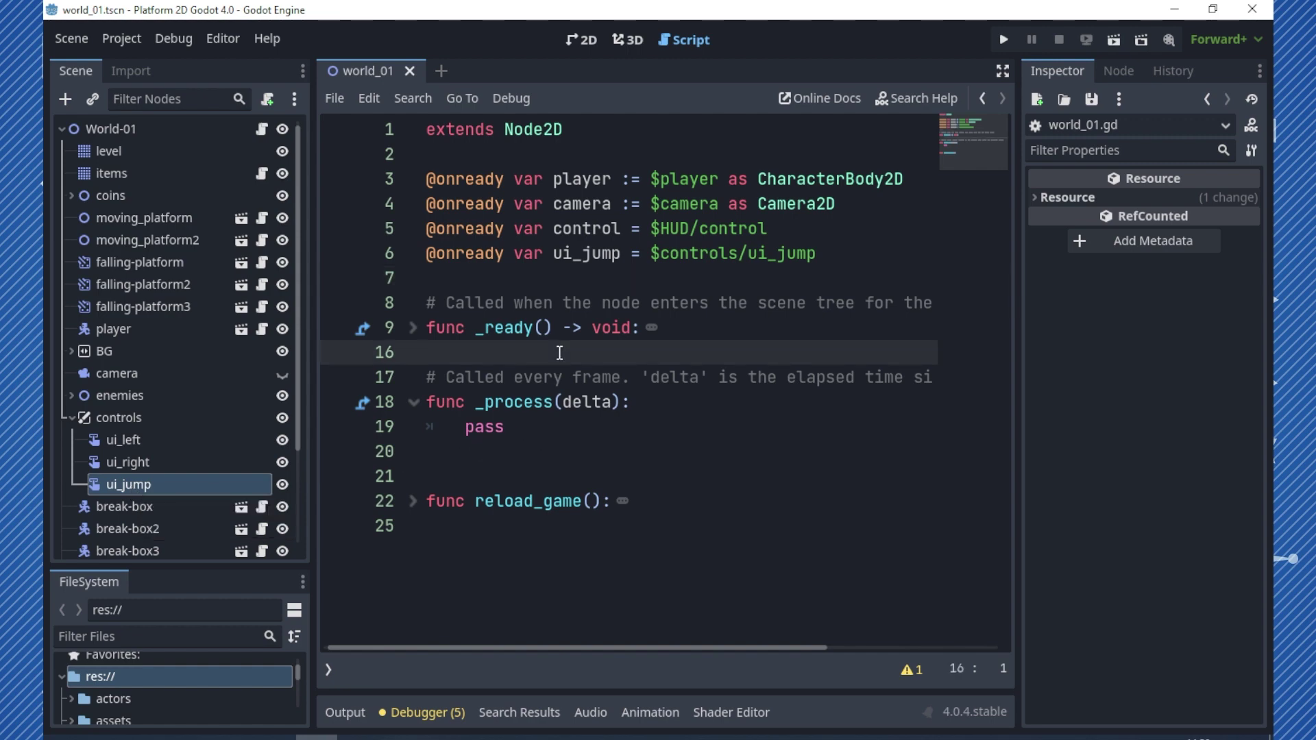
{"action": "left_click", "coordinate": [412, 328]}
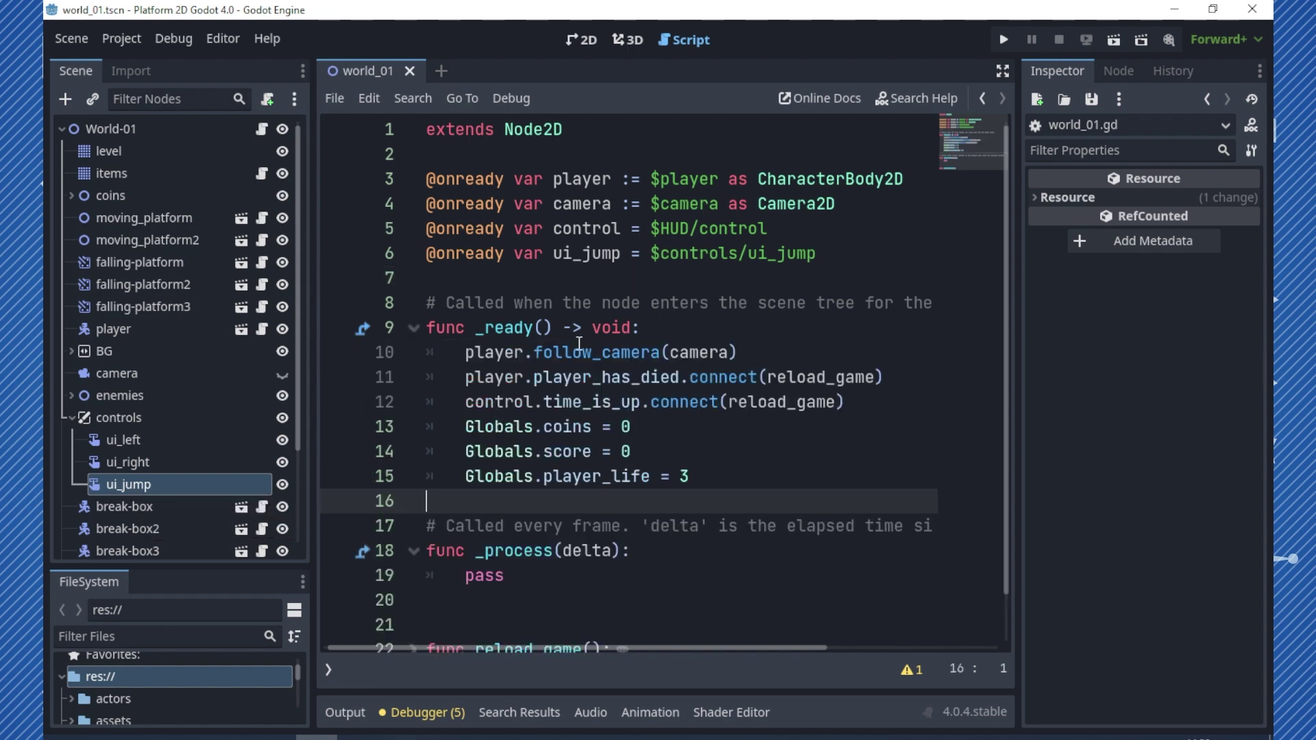
{"action": "left_click", "coordinate": [687, 332]}
{"action": "key", "text": "Return"}
{"action": "key", "text": "Return"}
{"action": "key", "text": "Return"}
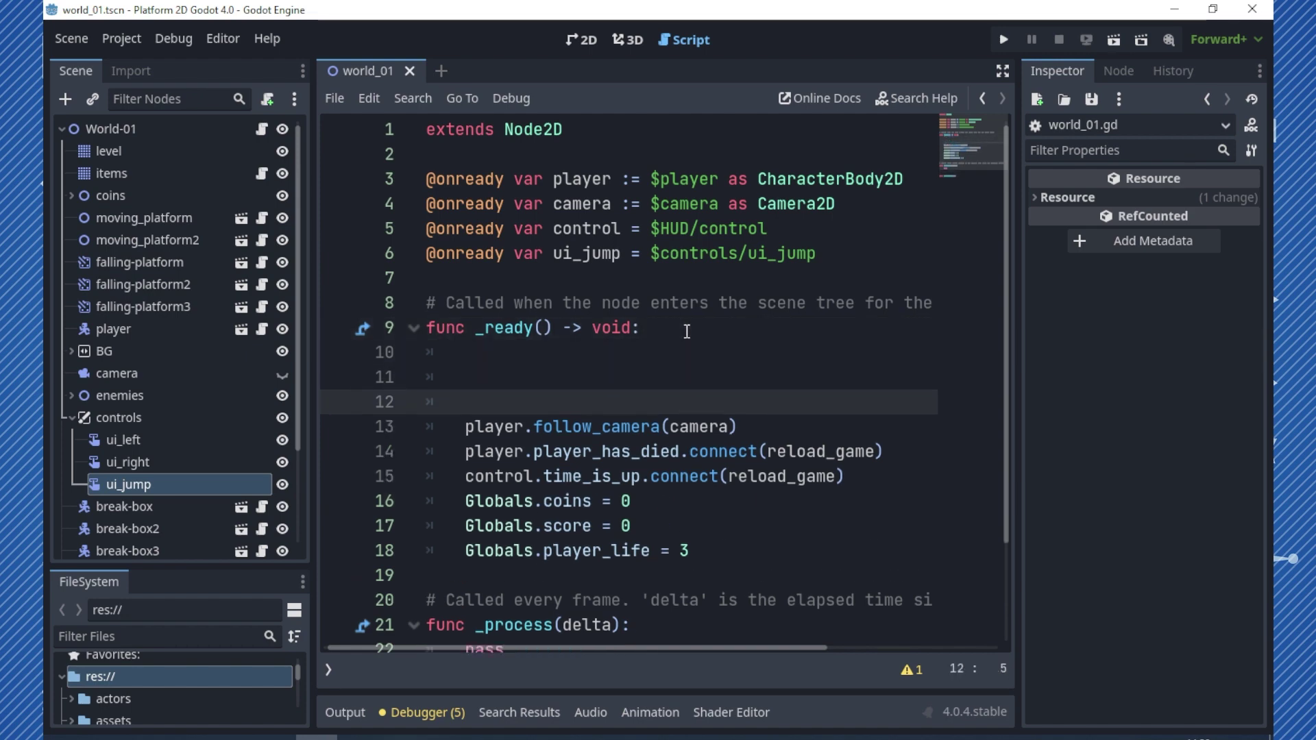
{"action": "key", "text": "Return"}
{"action": "key", "text": "Up"}
{"action": "key", "text": "Up"}
{"action": "key", "text": "Up"}
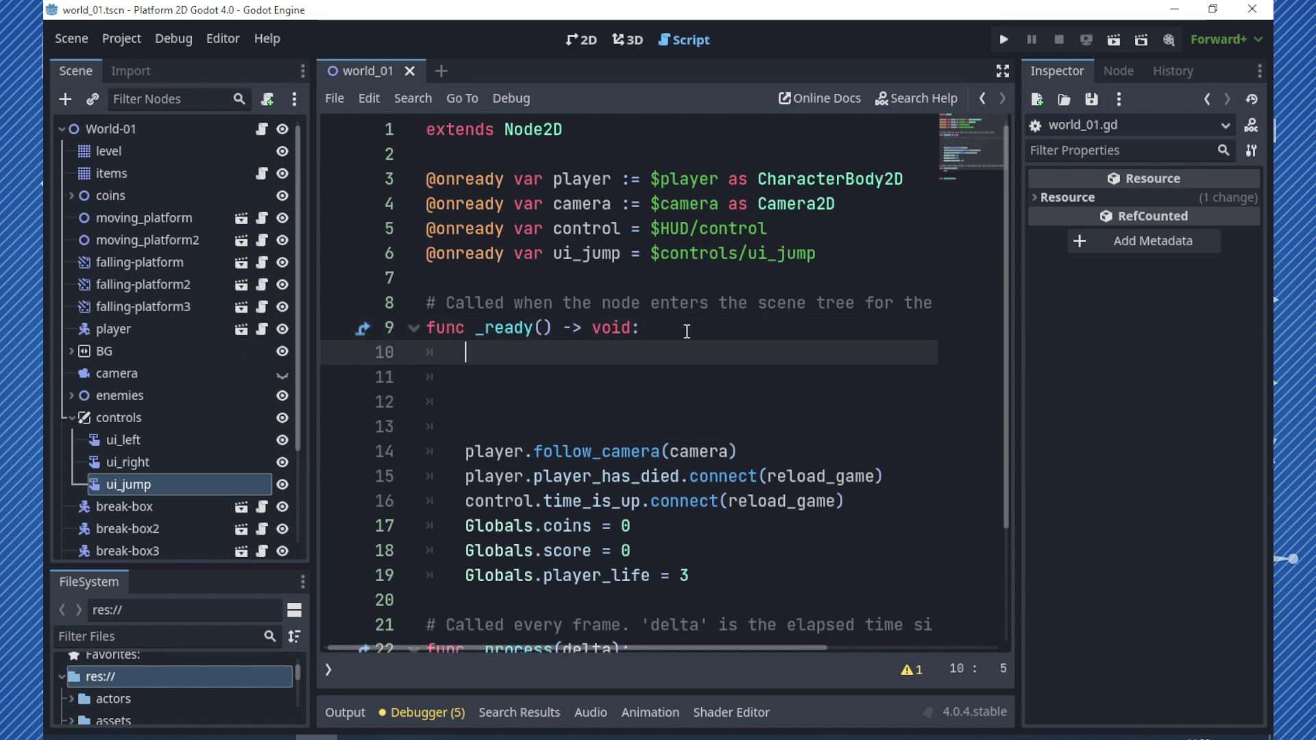
Write ui_jump.modulate = Color(0,.9,.9,1) on line 10 and run the level.
{"action": "type", "text": "ui_"}
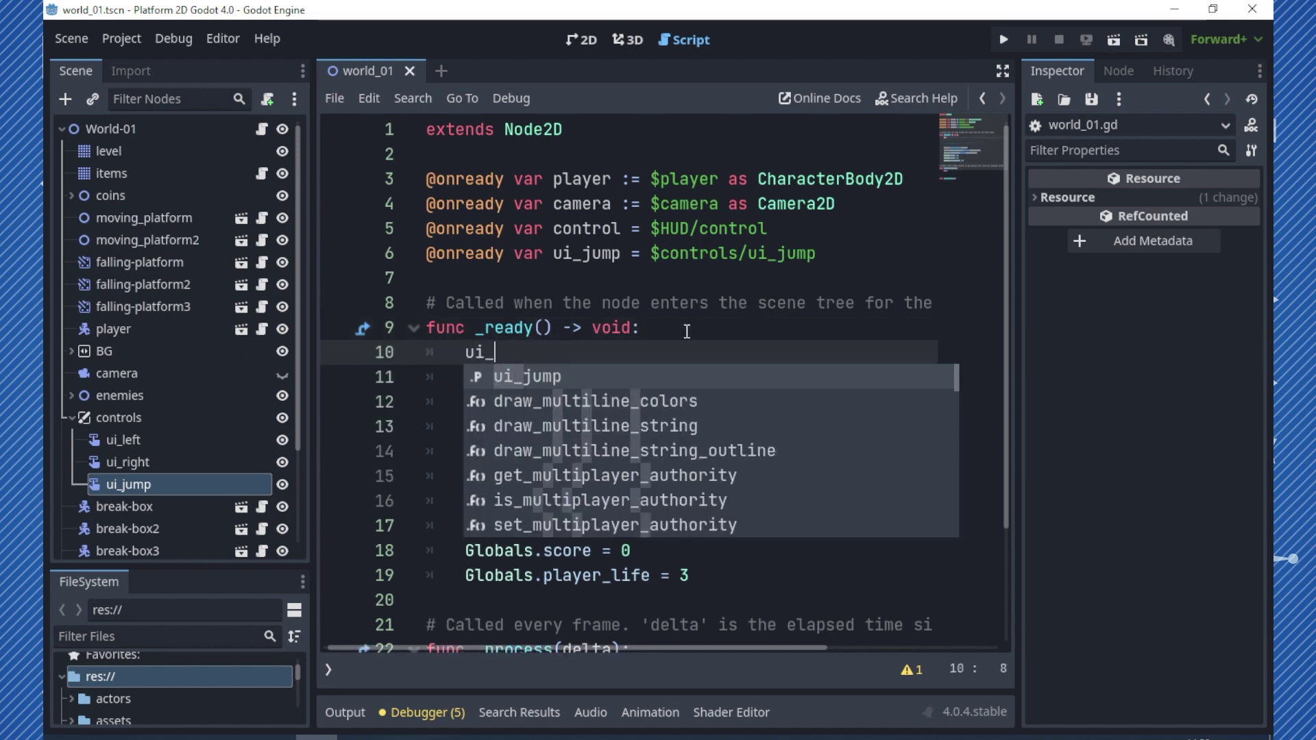
{"action": "type", "text": "j"}
{"action": "key", "text": "Return"}
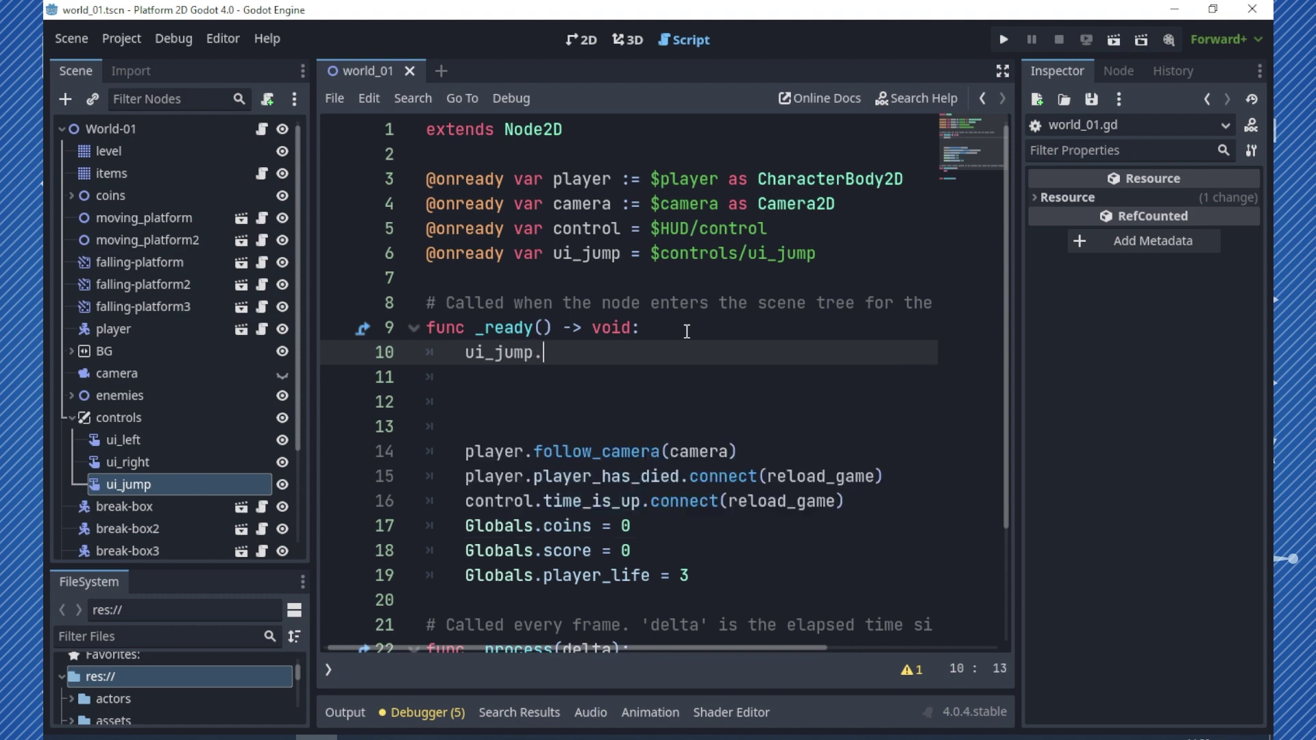
{"action": "type", "text": "modul"}
{"action": "key", "text": "Return"}
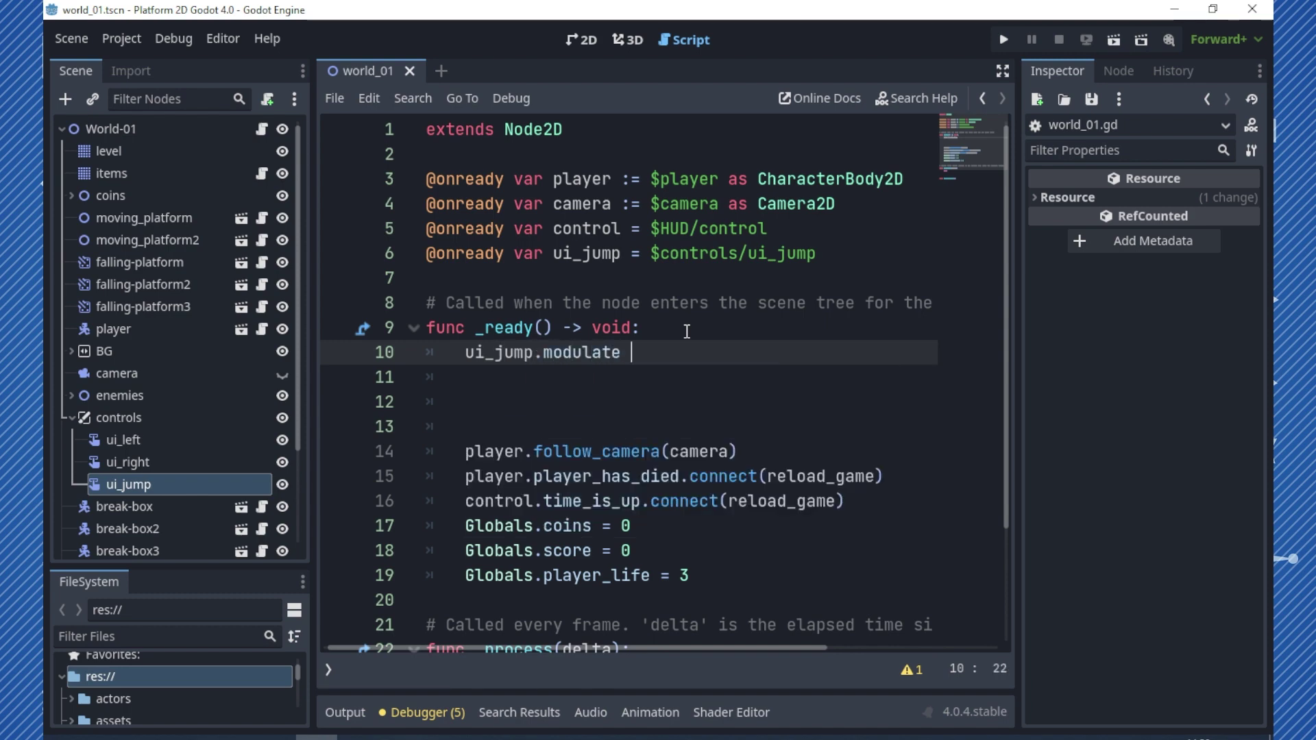
{"action": "key", "text": "BackSpace"}
{"action": "key", "text": "BackSpace"}
{"action": "key", "text": "BackSpace"}
{"action": "key", "text": "BackSpace"}
{"action": "type", "text": "= C"}
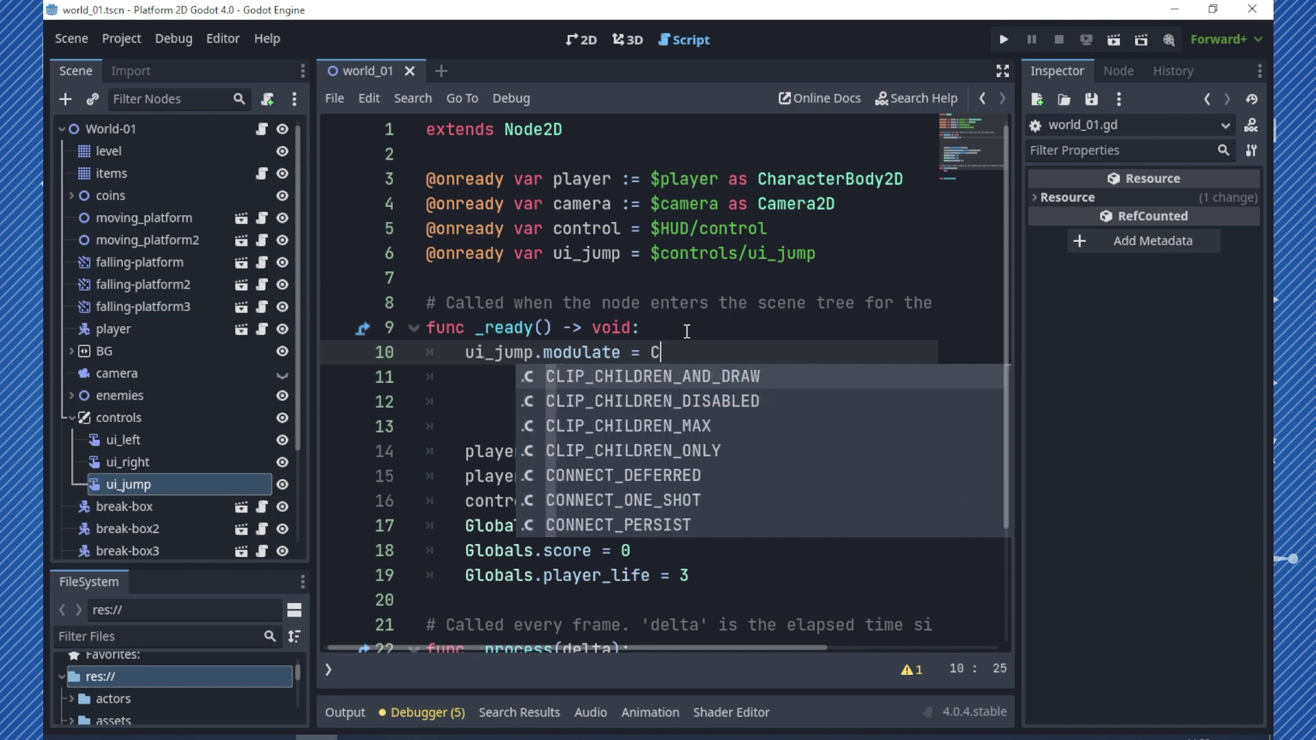
{"action": "type", "text": "olor(0,"}
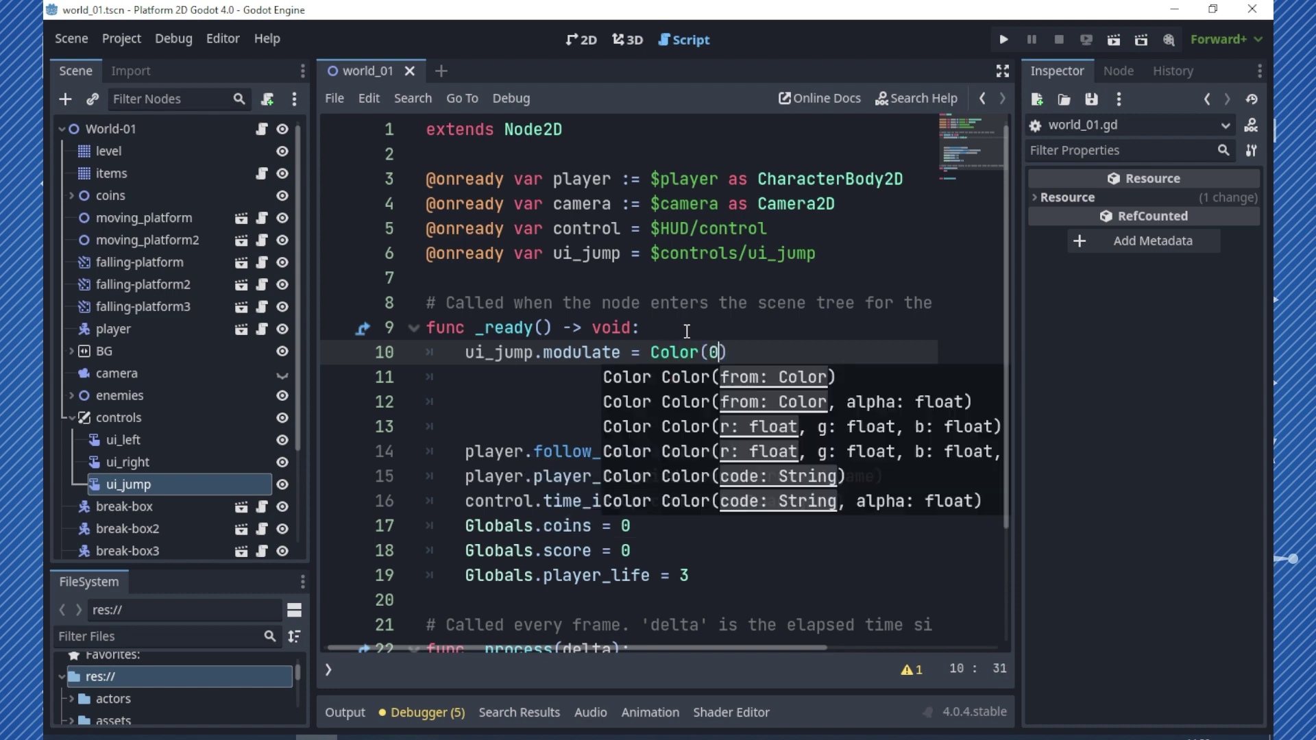
{"action": "type", "text": ".9,.9"}
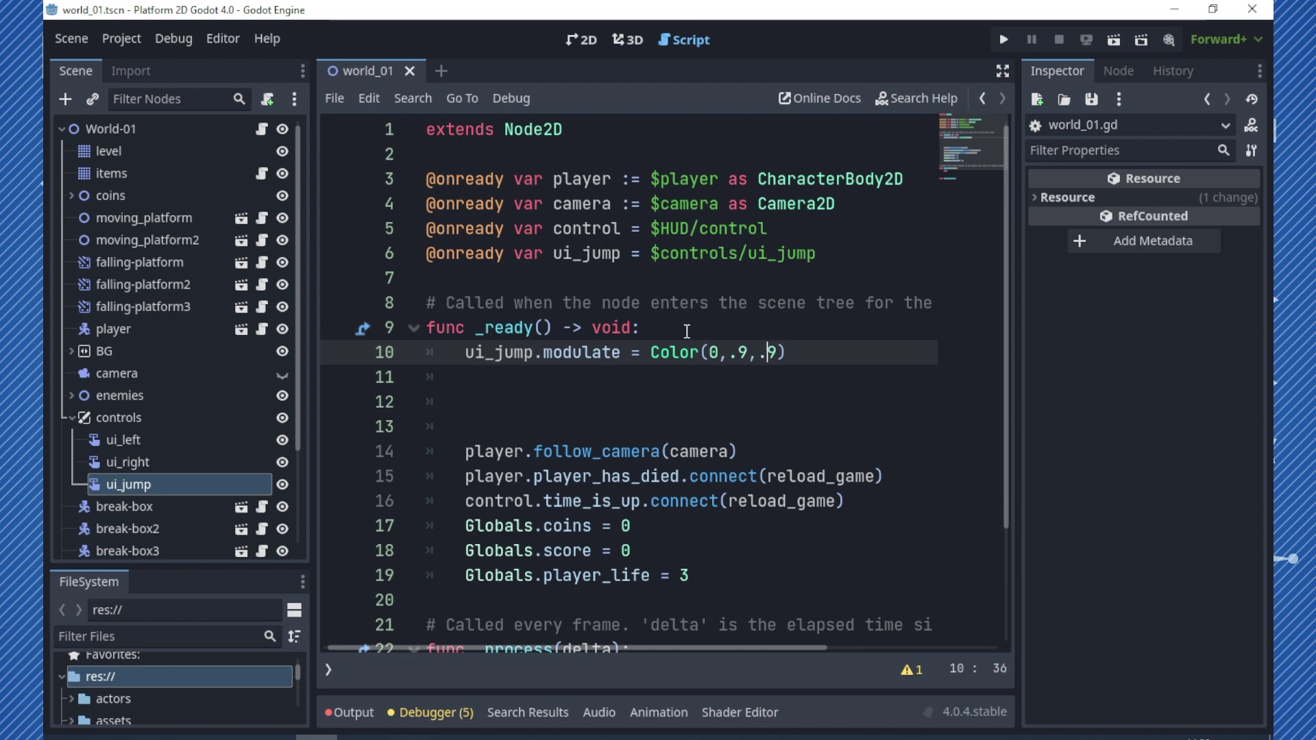
{"action": "key", "text": "Right"}
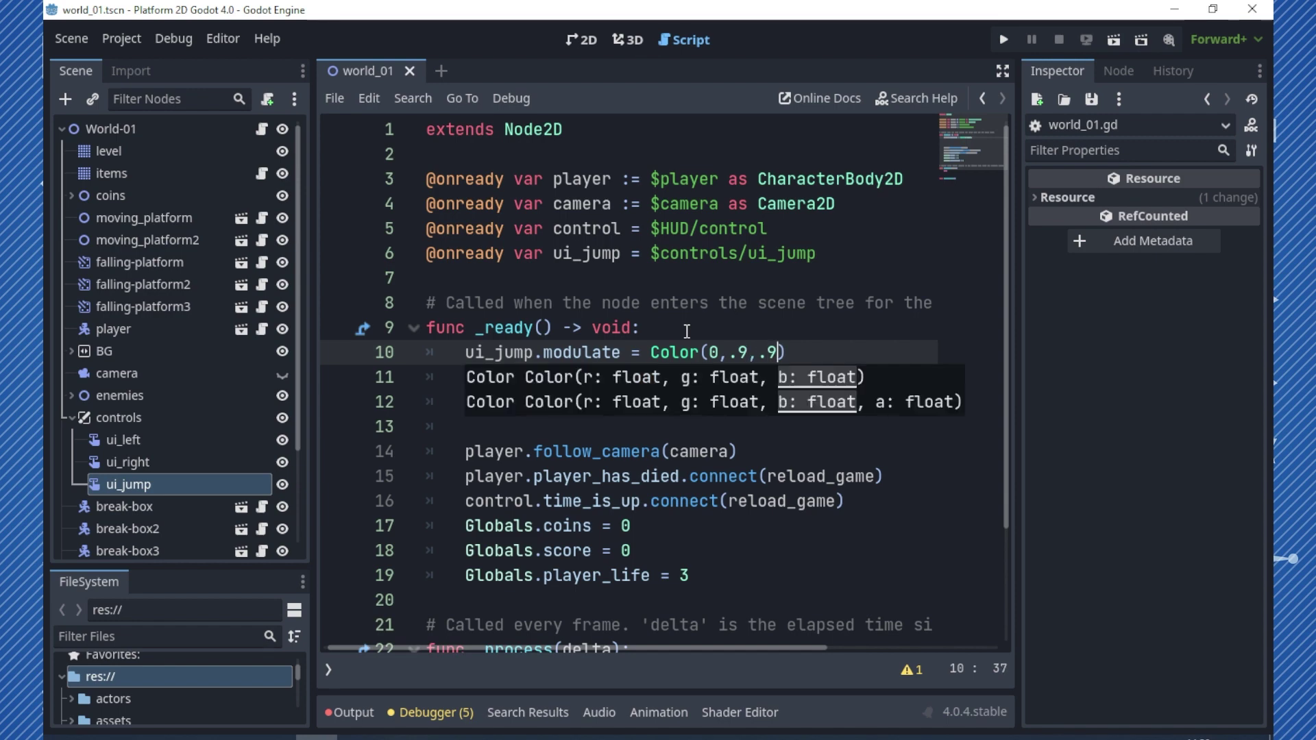
{"action": "type", "text": ",1"}
{"action": "left_click", "coordinate": [687, 331]}
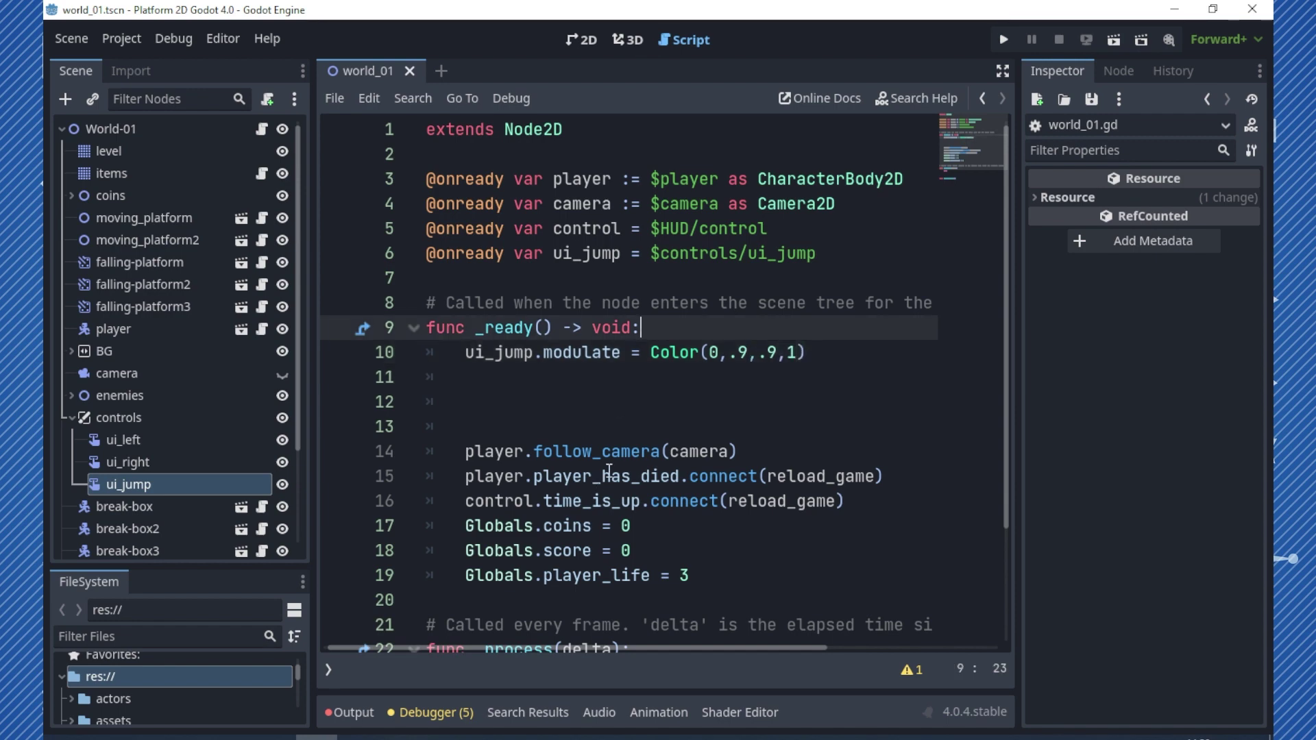
{"action": "left_click", "coordinate": [1117, 40]}
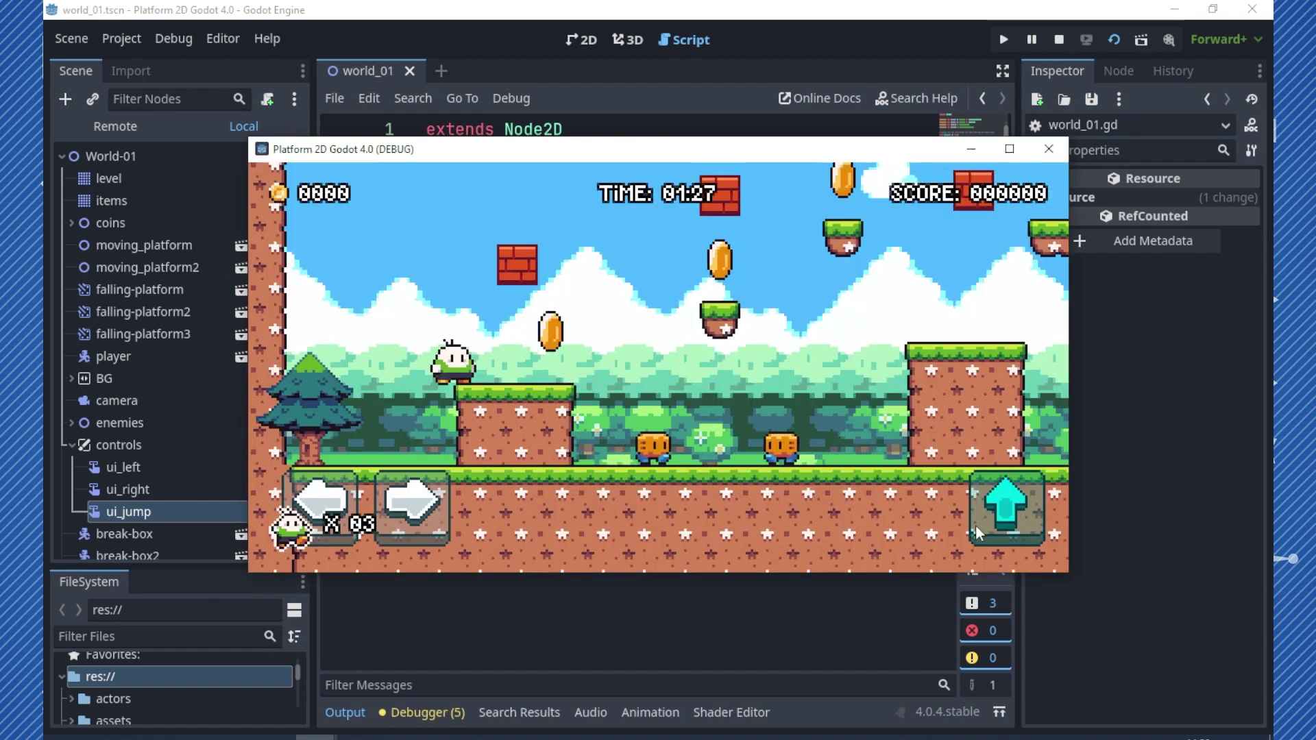
Close the running game and rename the controls node to controles.
{"action": "left_click", "coordinate": [1050, 150]}
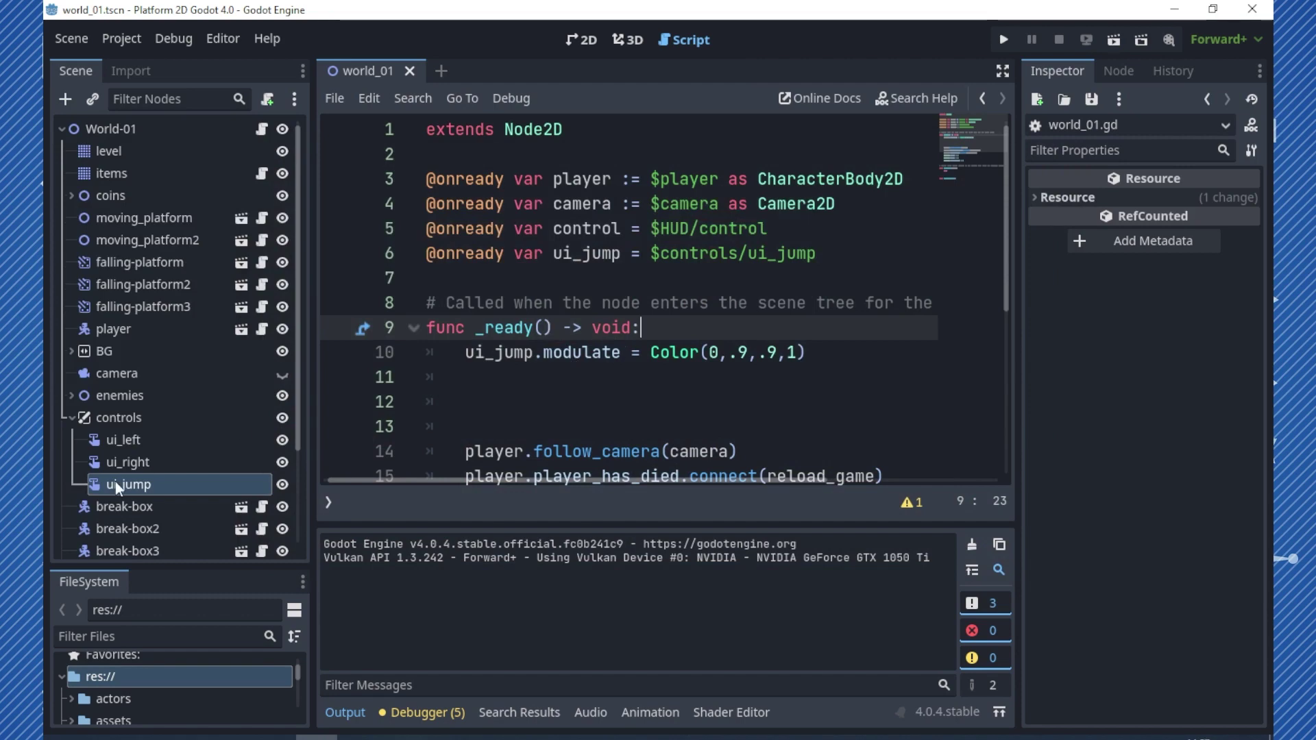
{"action": "left_click", "coordinate": [123, 418]}
{"action": "left_click", "coordinate": [123, 417]}
{"action": "type", "text": "e"}
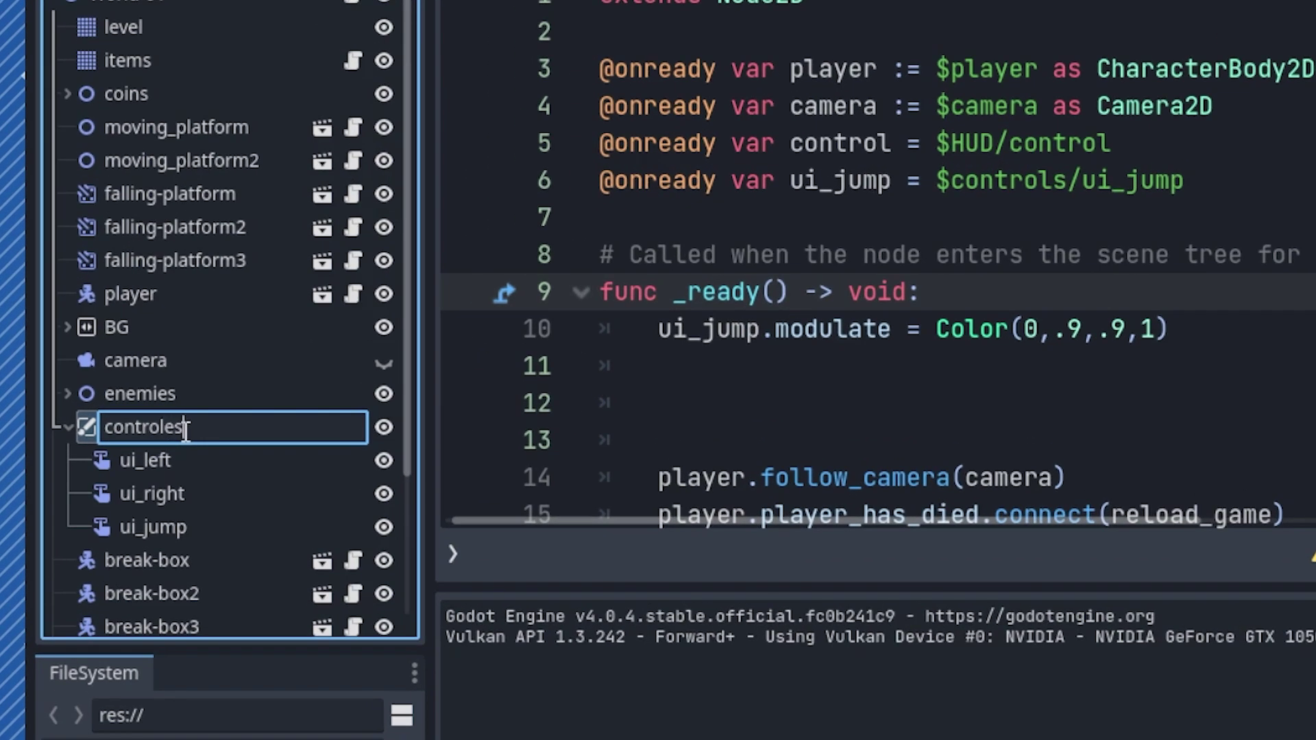
{"action": "key", "text": "Return"}
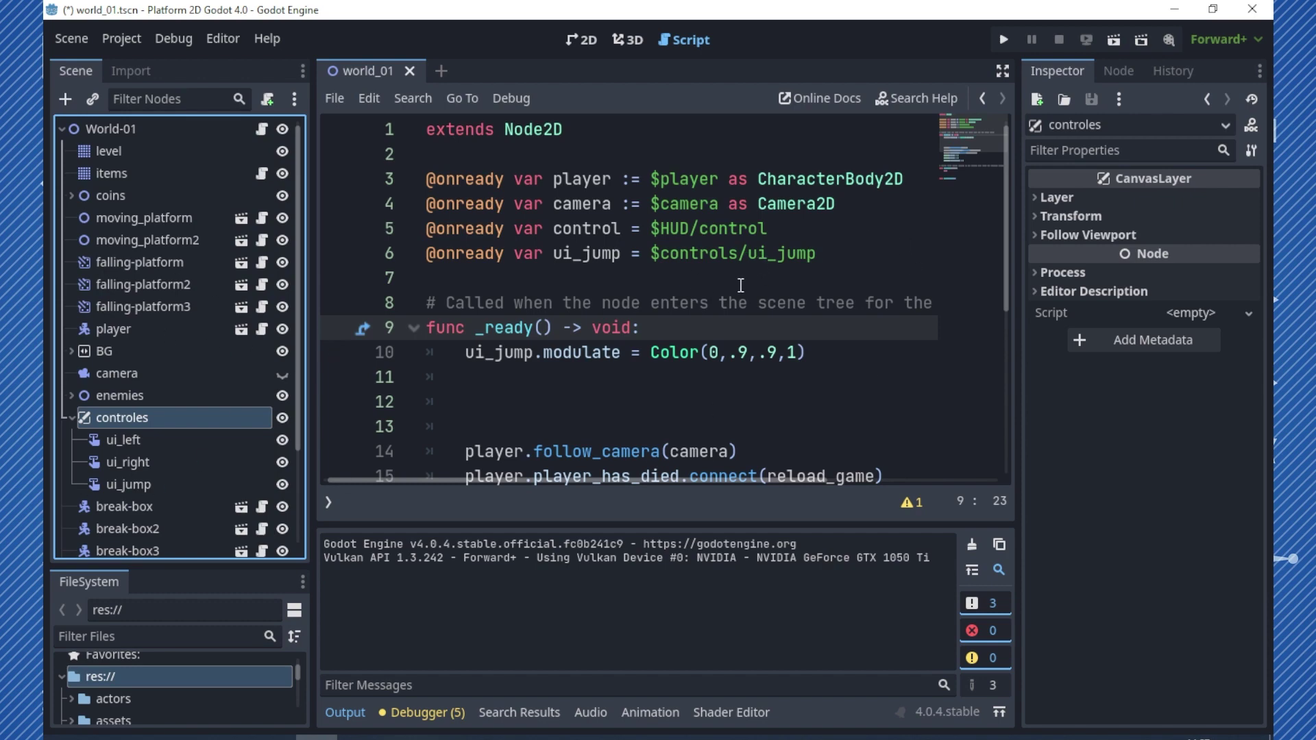
After the null-instance modulate error, rename controles back to controls and rerun the level.
{"action": "left_click", "coordinate": [1114, 40]}
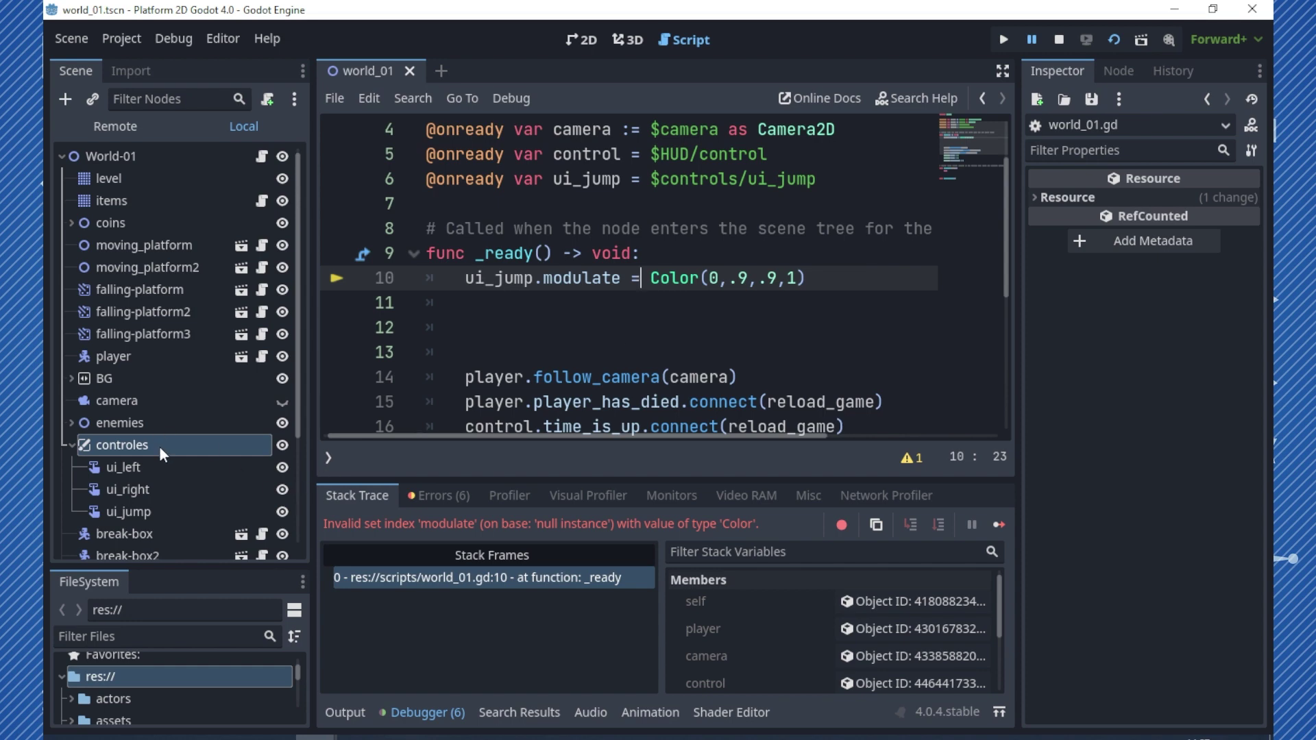
{"action": "double_click", "coordinate": [139, 444]}
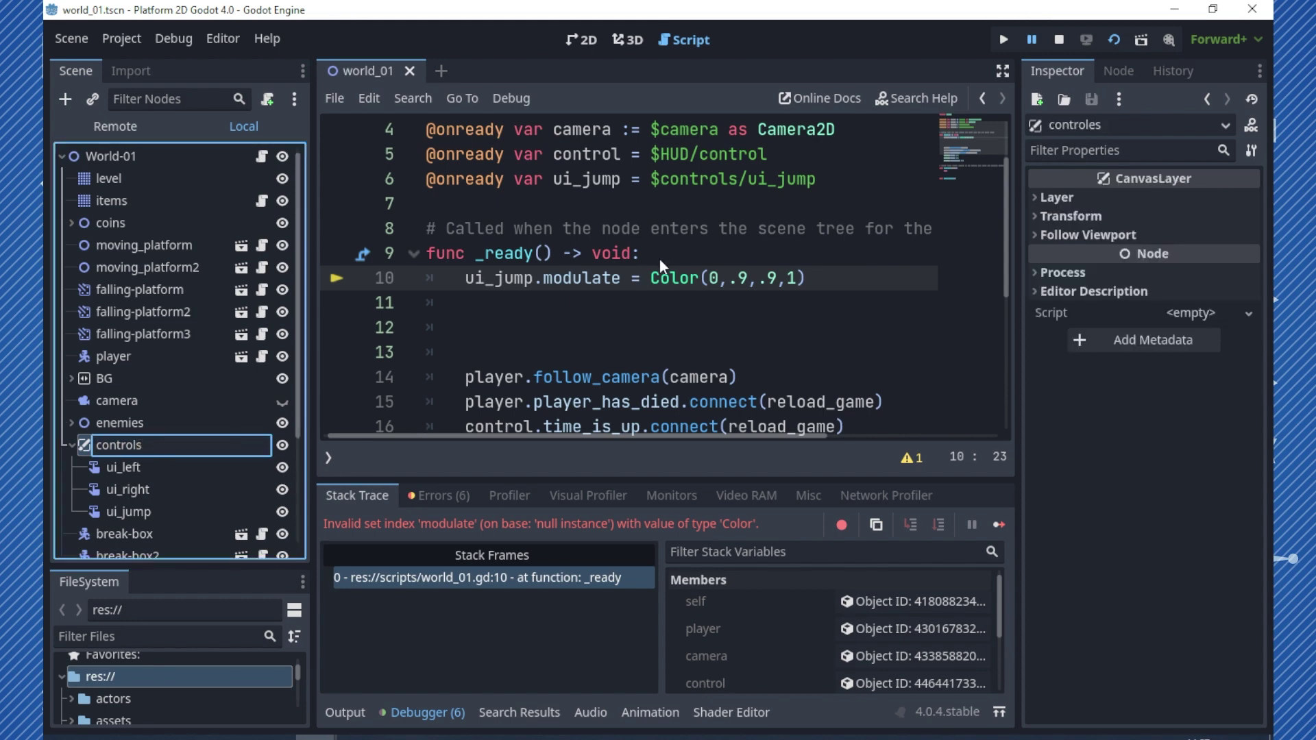
{"action": "key", "text": "Return"}
{"action": "key", "text": "F5"}
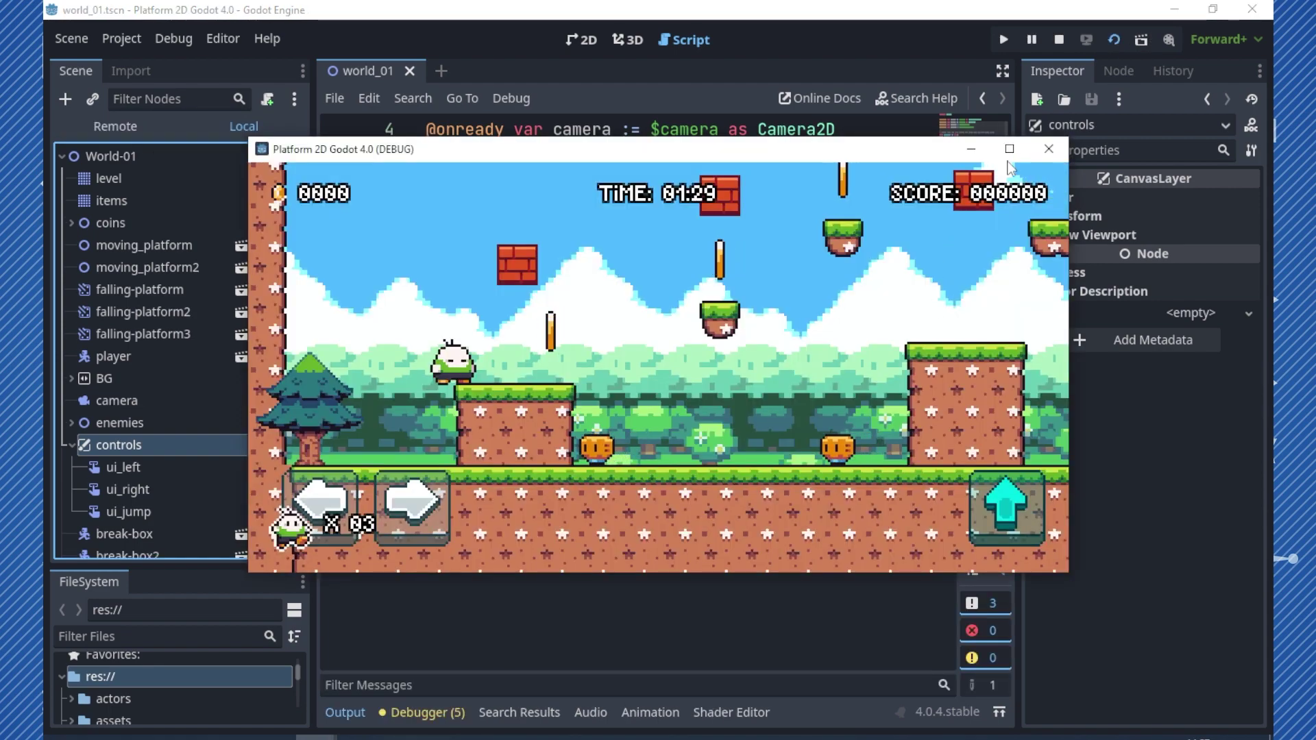
{"action": "left_click", "coordinate": [1049, 149]}
Set ui_jump to Access as Unique Name in the Scene dock.
{"action": "left_click", "coordinate": [151, 436]}
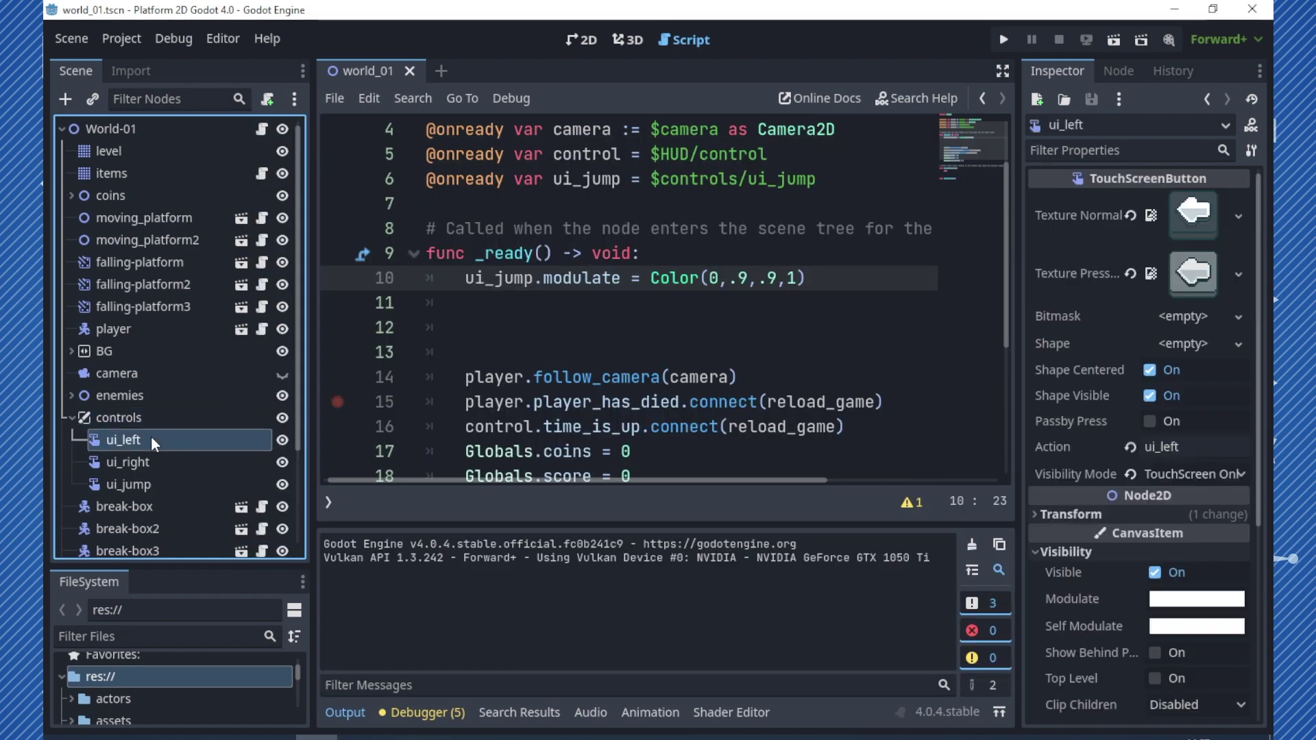
{"action": "right_click", "coordinate": [151, 436]}
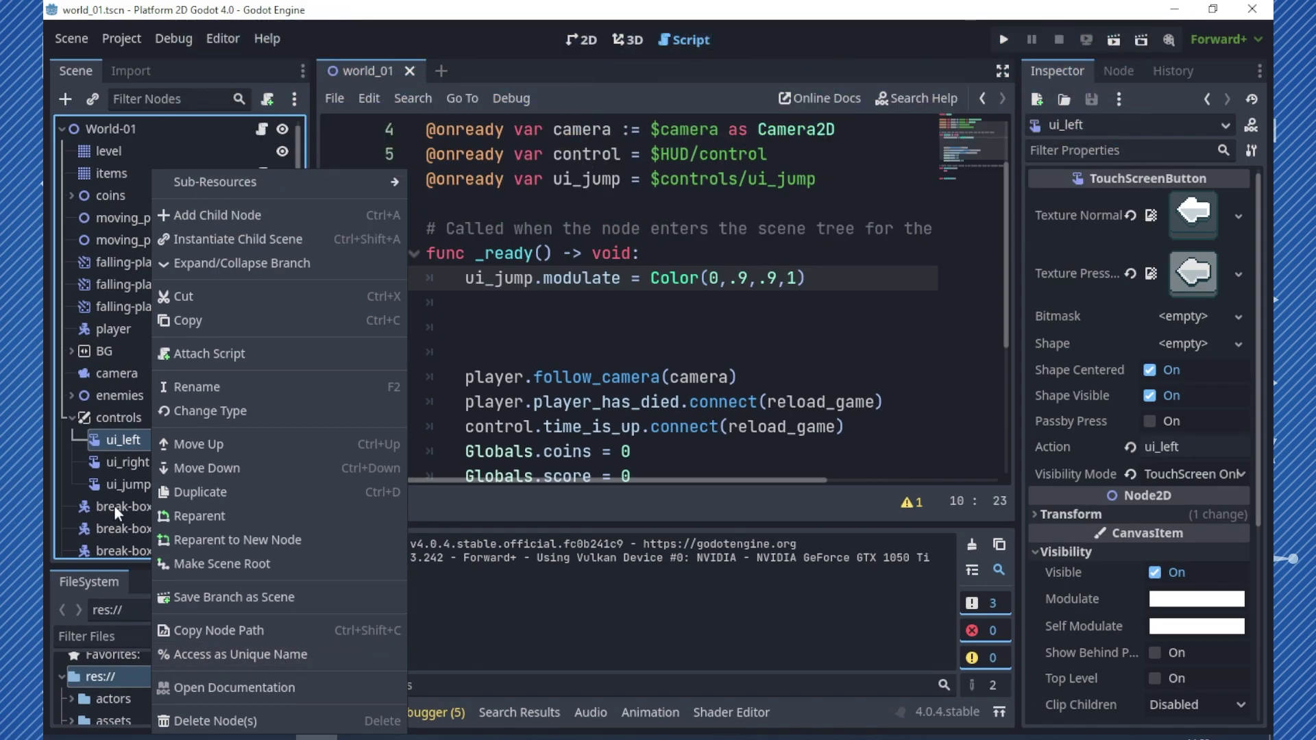
{"action": "right_click", "coordinate": [106, 485]}
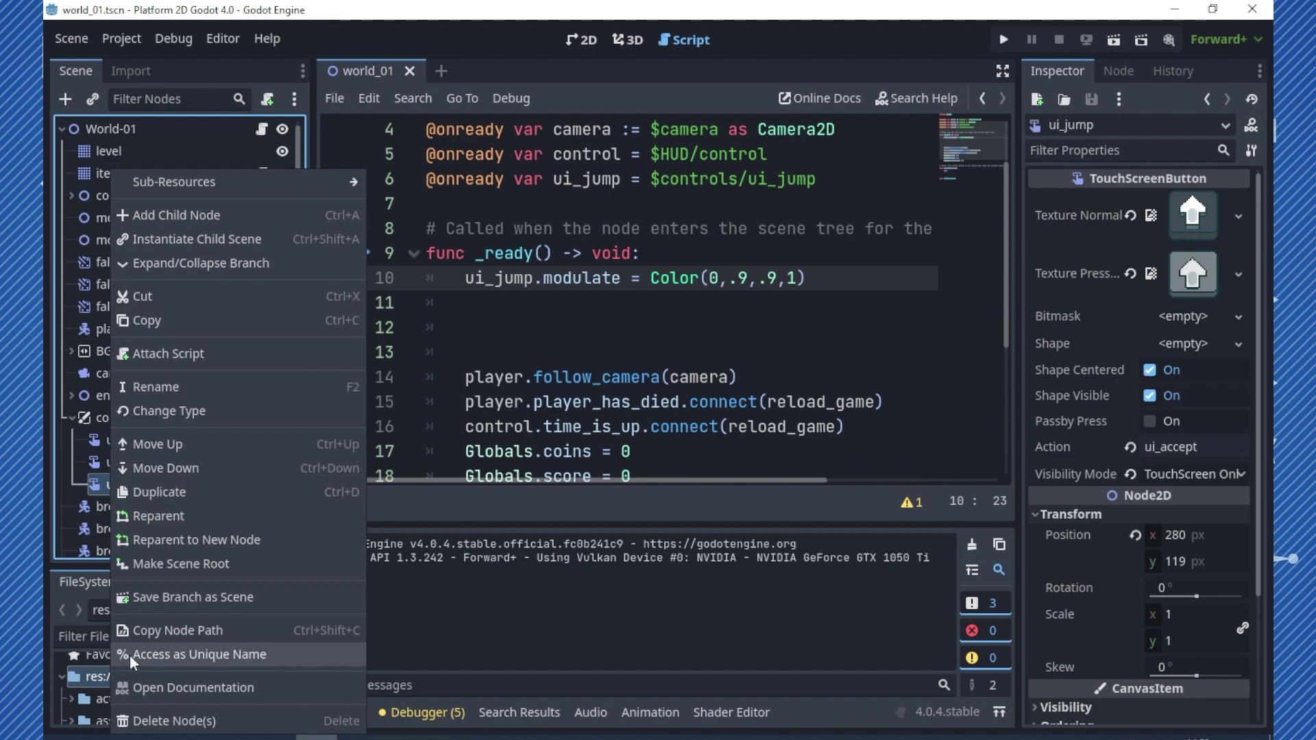
{"action": "left_click", "coordinate": [154, 653]}
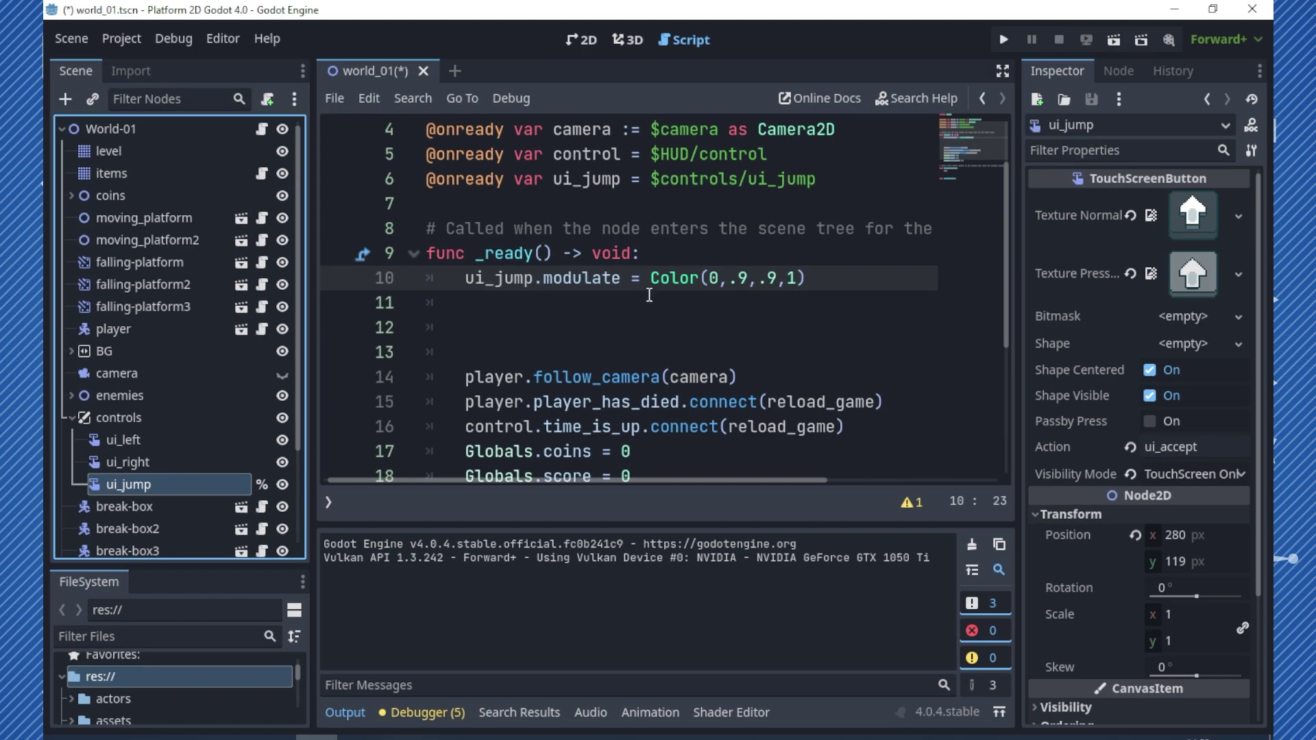
Change line 6's node path to $"%ui_jump" and test-run the level.
{"action": "left_click", "coordinate": [752, 180]}
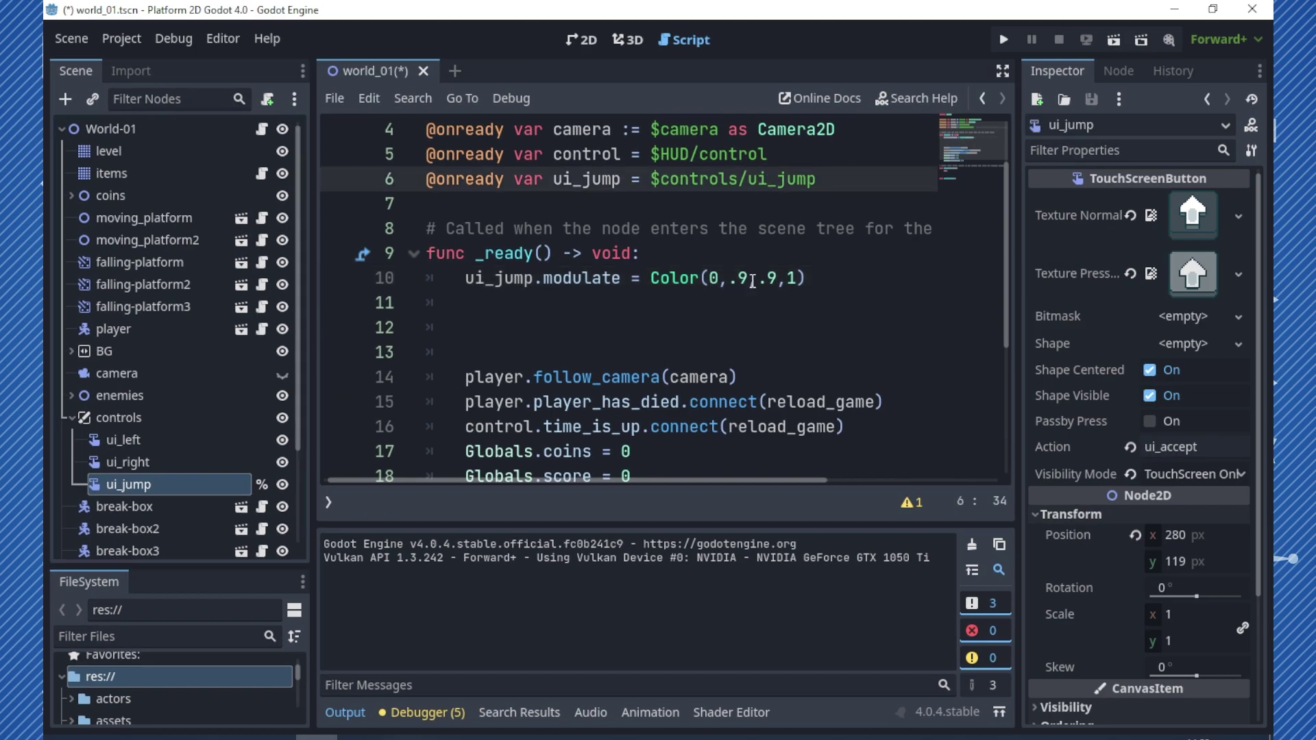
{"action": "key", "text": "shift+Left"}
{"action": "key", "text": "shift+Left"}
{"action": "key", "text": "shift+Left"}
{"action": "key", "text": "shift+Left"}
{"action": "key", "text": "shift+Left"}
{"action": "key", "text": "shift+Left"}
{"action": "key", "text": "shift+Left"}
{"action": "key", "text": "shift+Left"}
{"action": "key", "text": "shift+Left"}
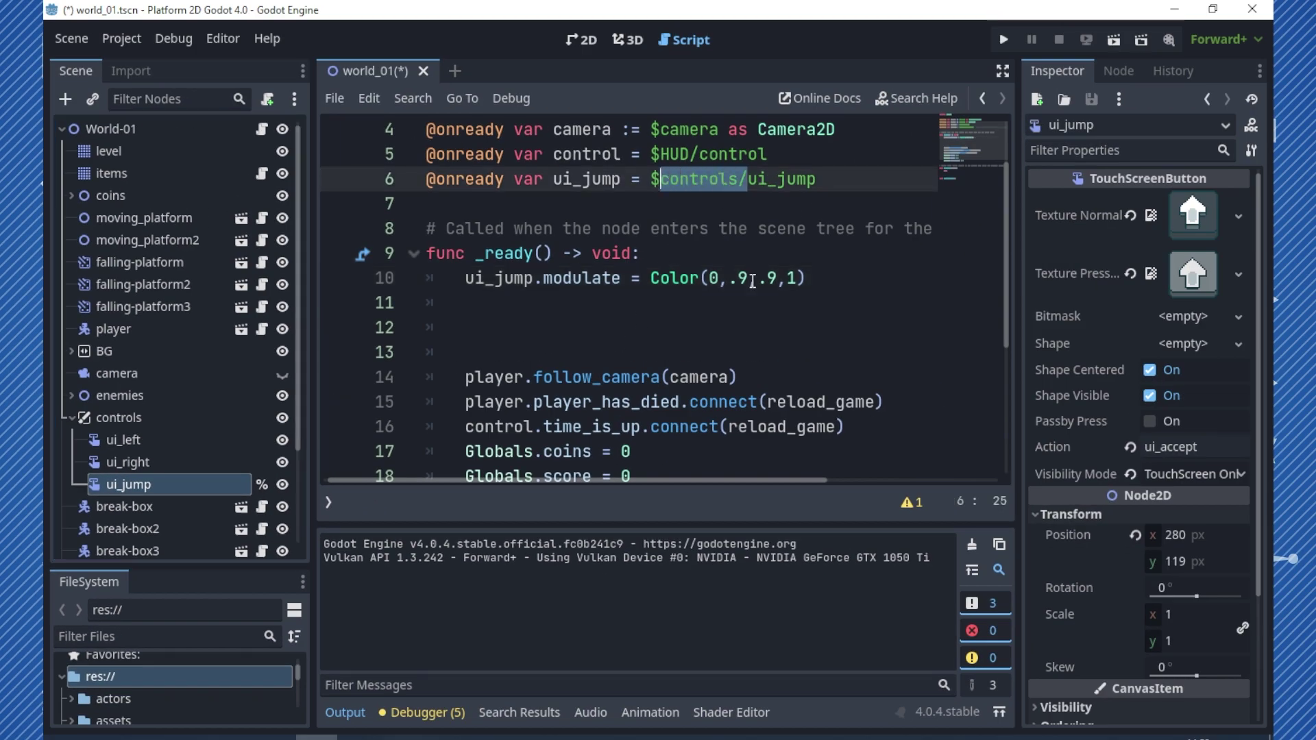
{"action": "key", "text": "BackSpace"}
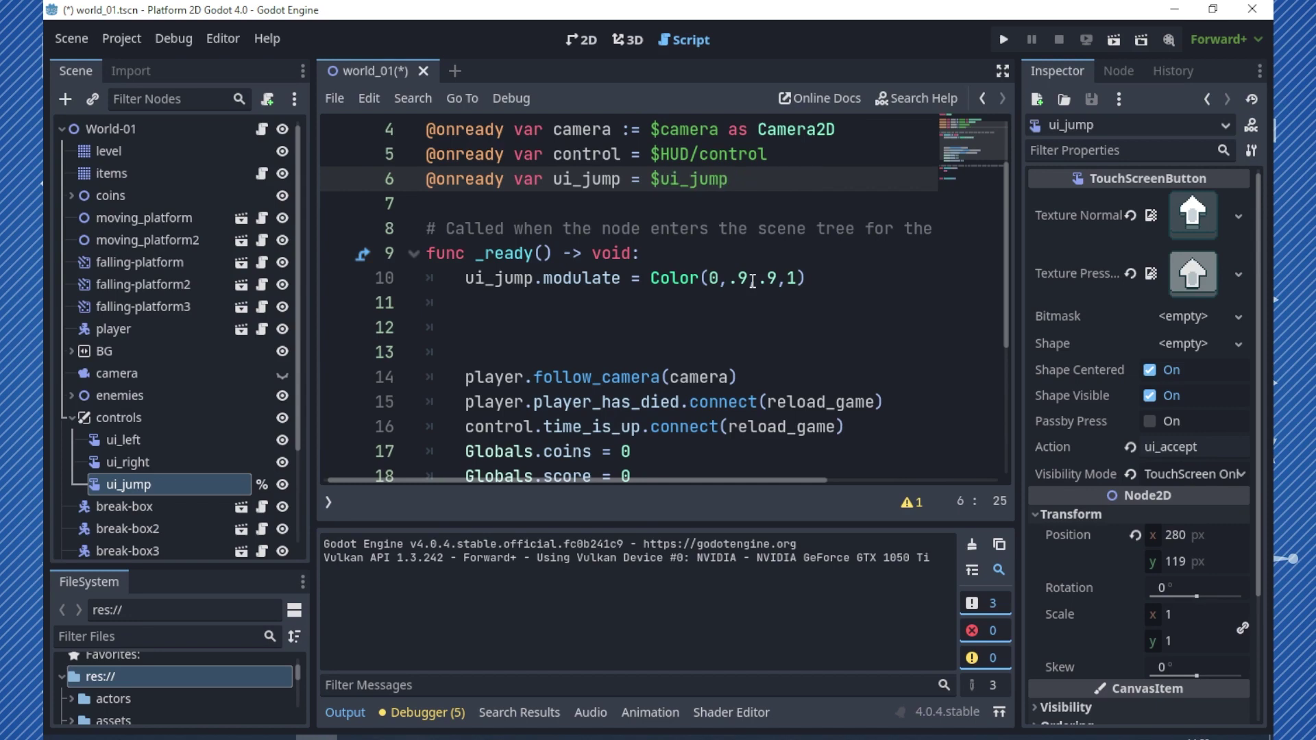
{"action": "type", "text": "\""}
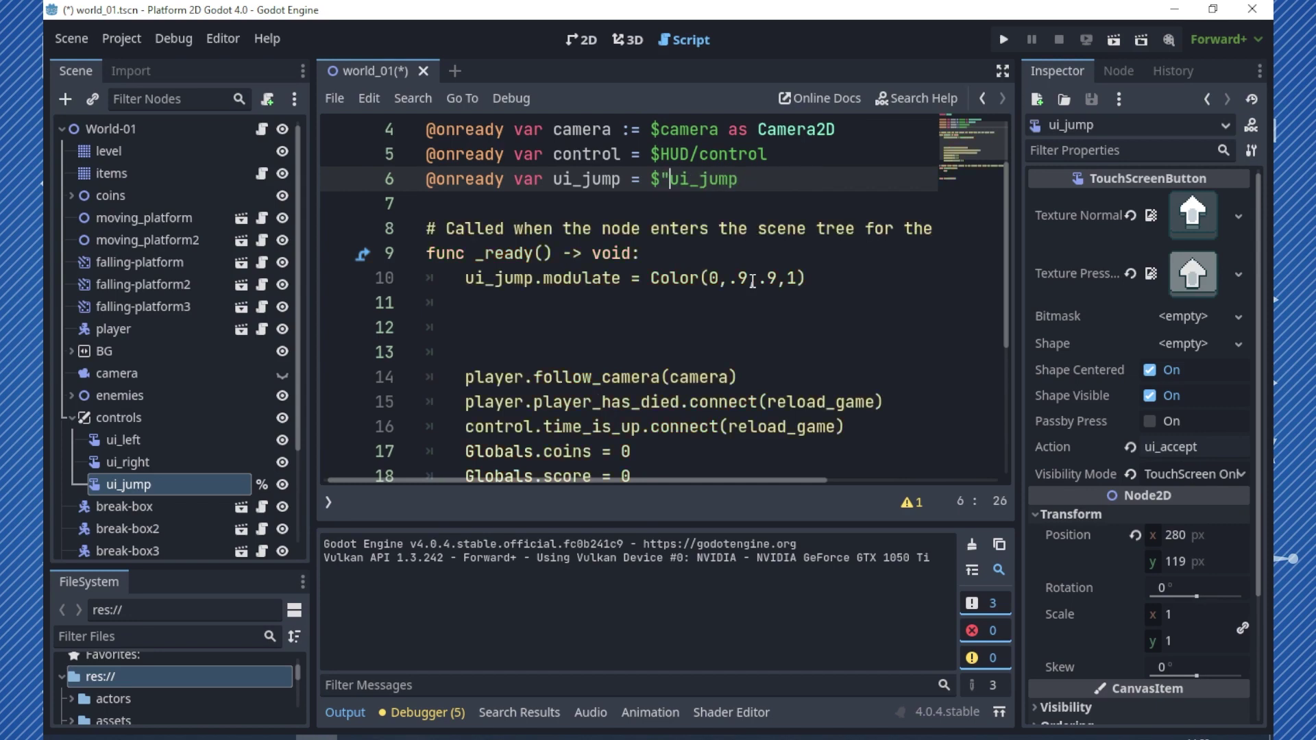
{"action": "type", "text": "%"}
{"action": "key", "text": "Right"}
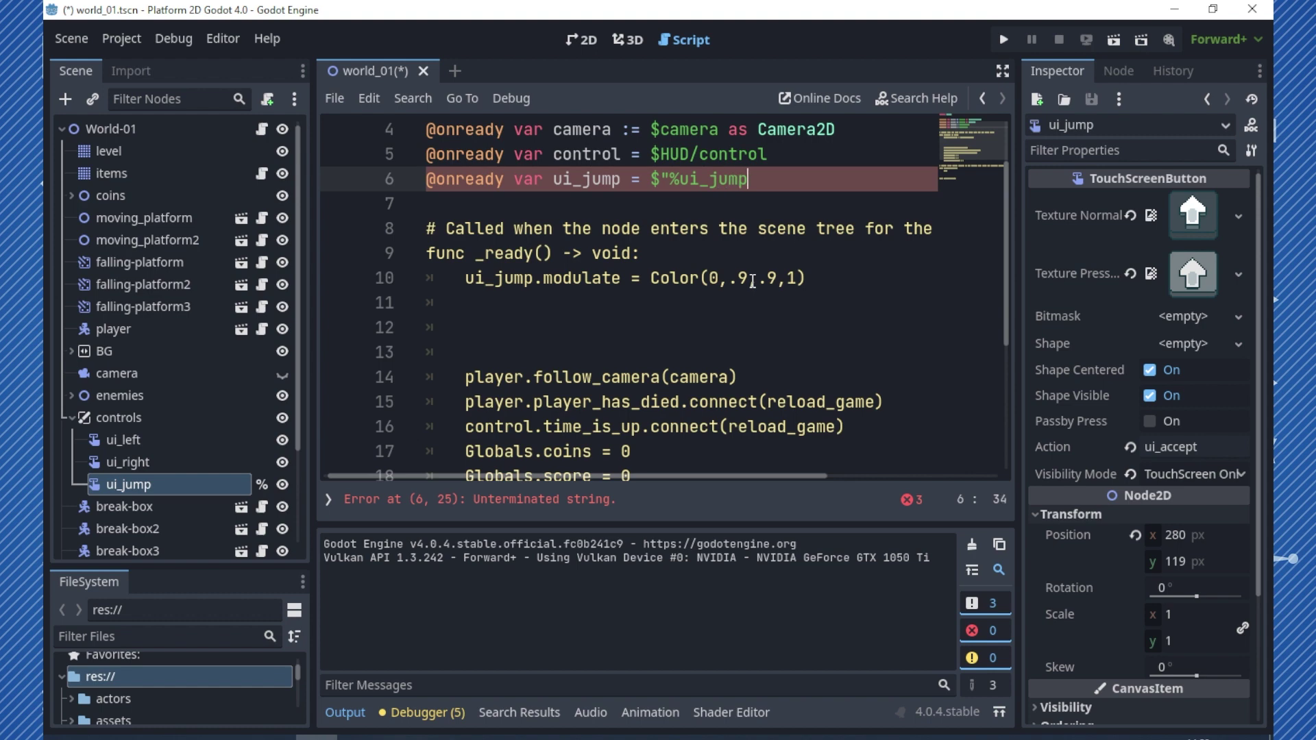
{"action": "type", "text": "\""}
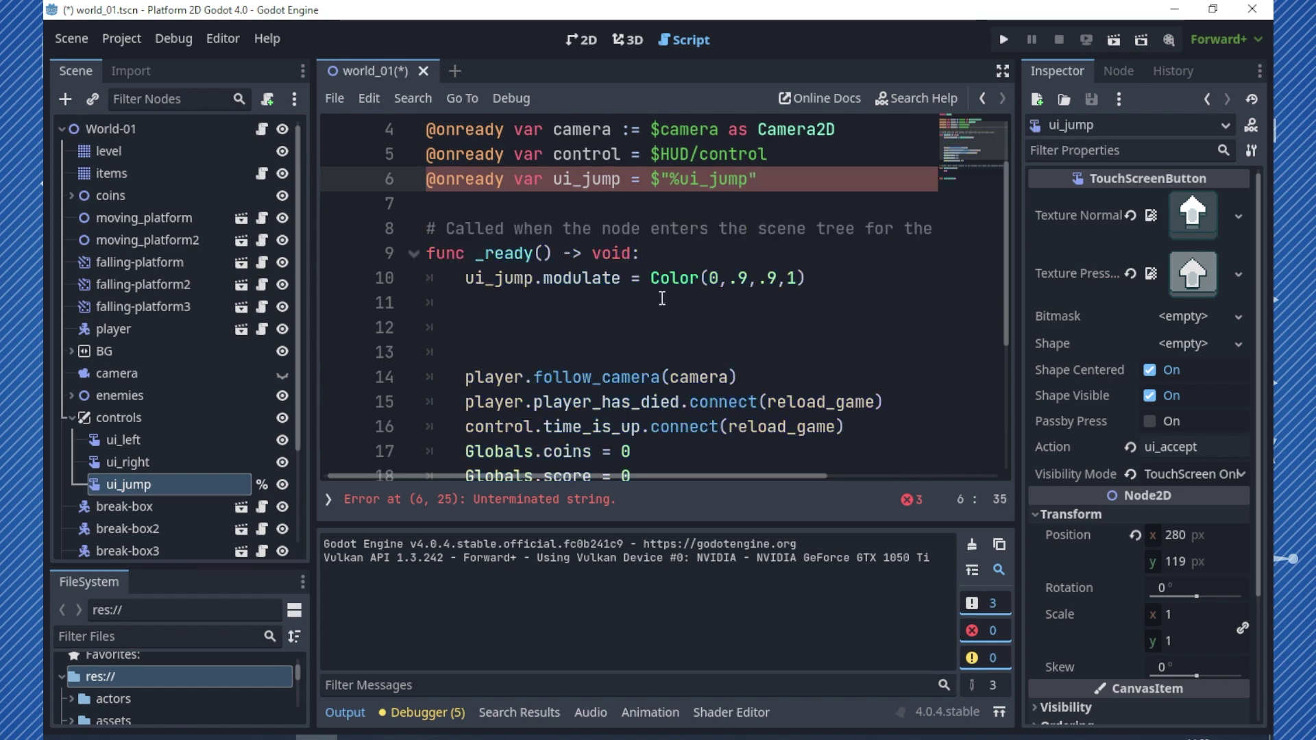
{"action": "left_click", "coordinate": [655, 302]}
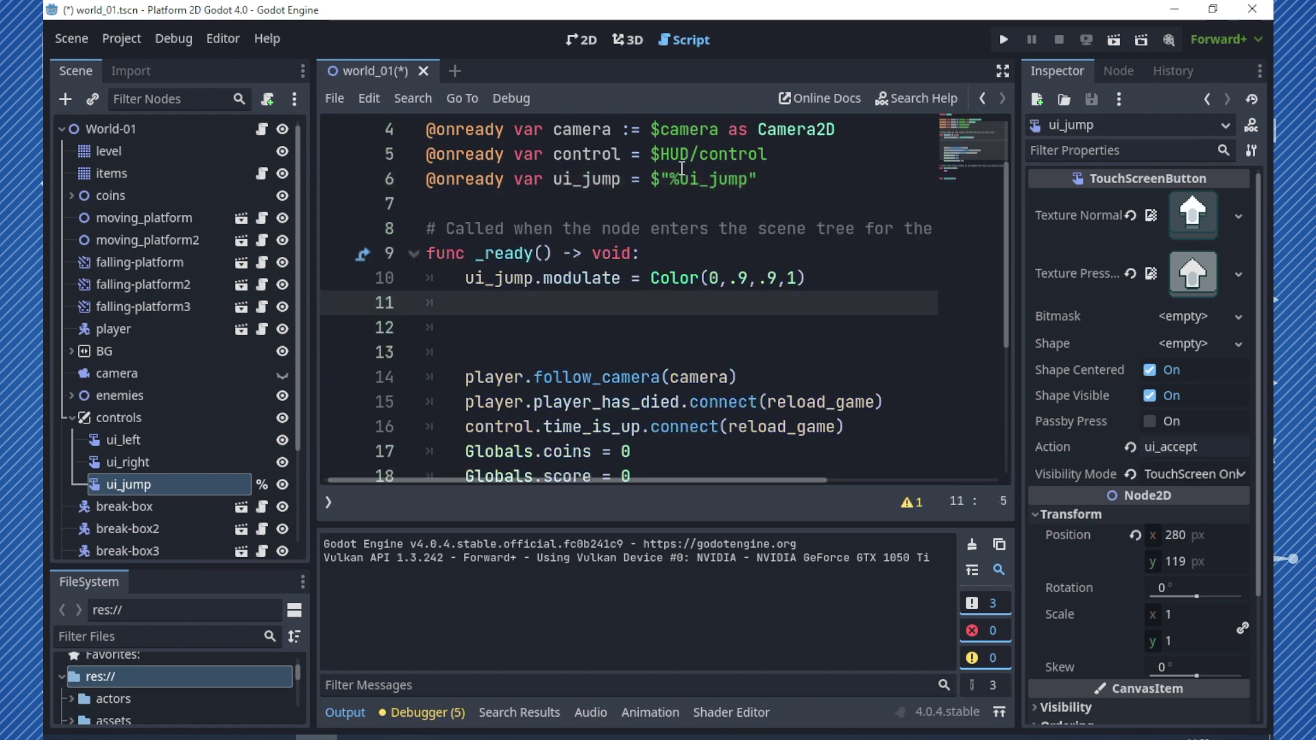
{"action": "left_click", "coordinate": [1112, 41]}
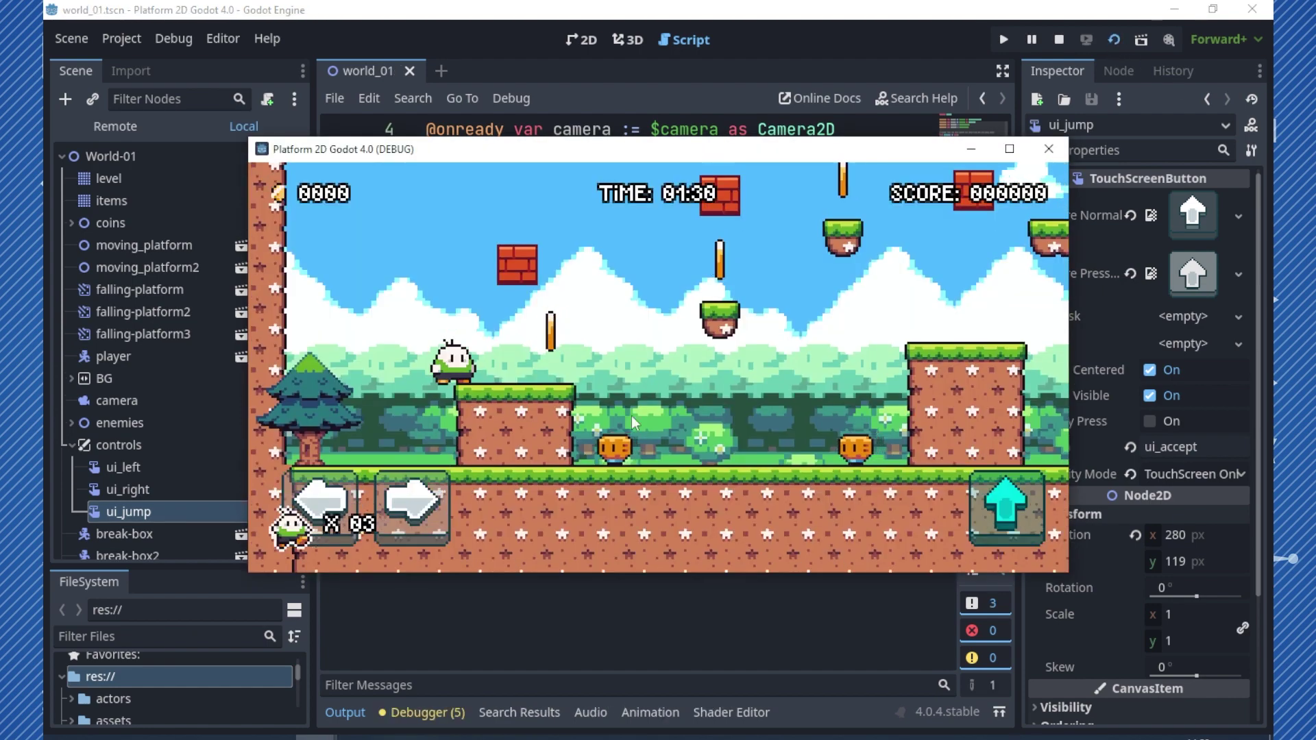
{"action": "left_click", "coordinate": [1046, 154]}
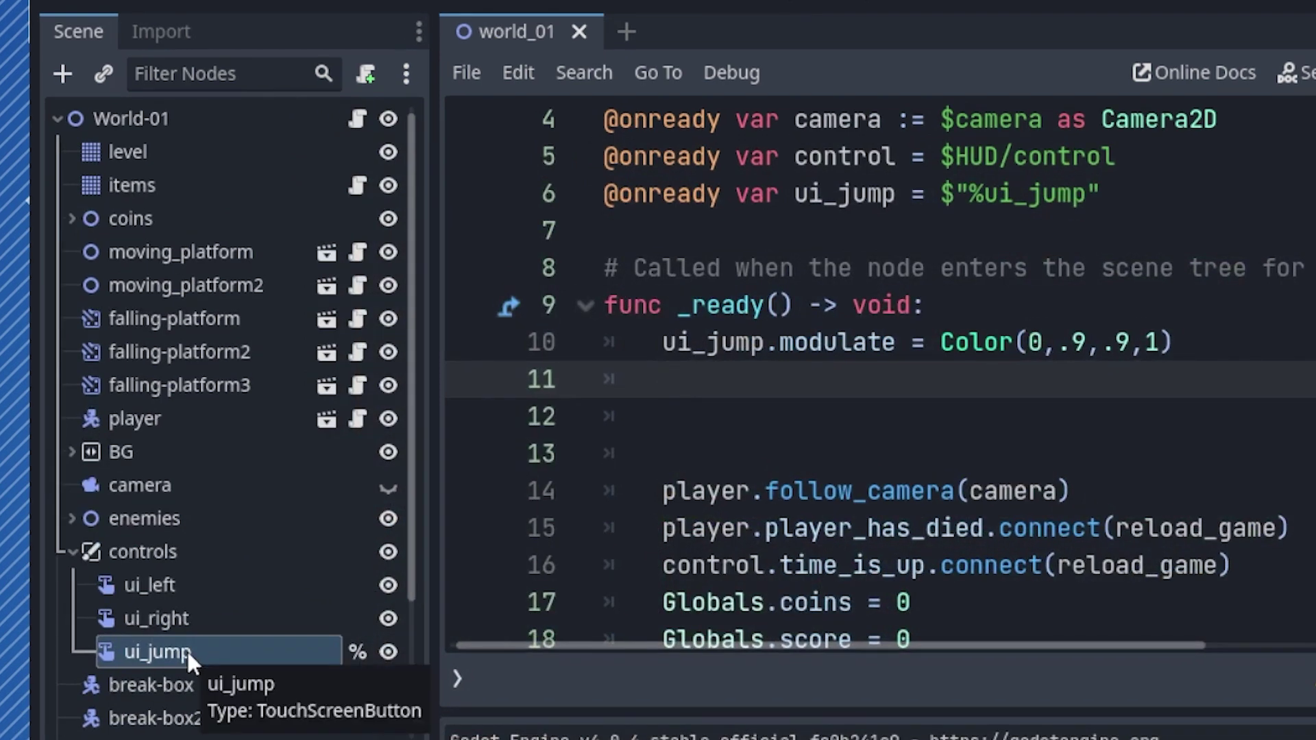
Reparent ui_jump from controls to directly under World-01 and rerun the level.
{"action": "left_click_drag", "start_coordinate": [186, 648], "coordinate": [150, 134]}
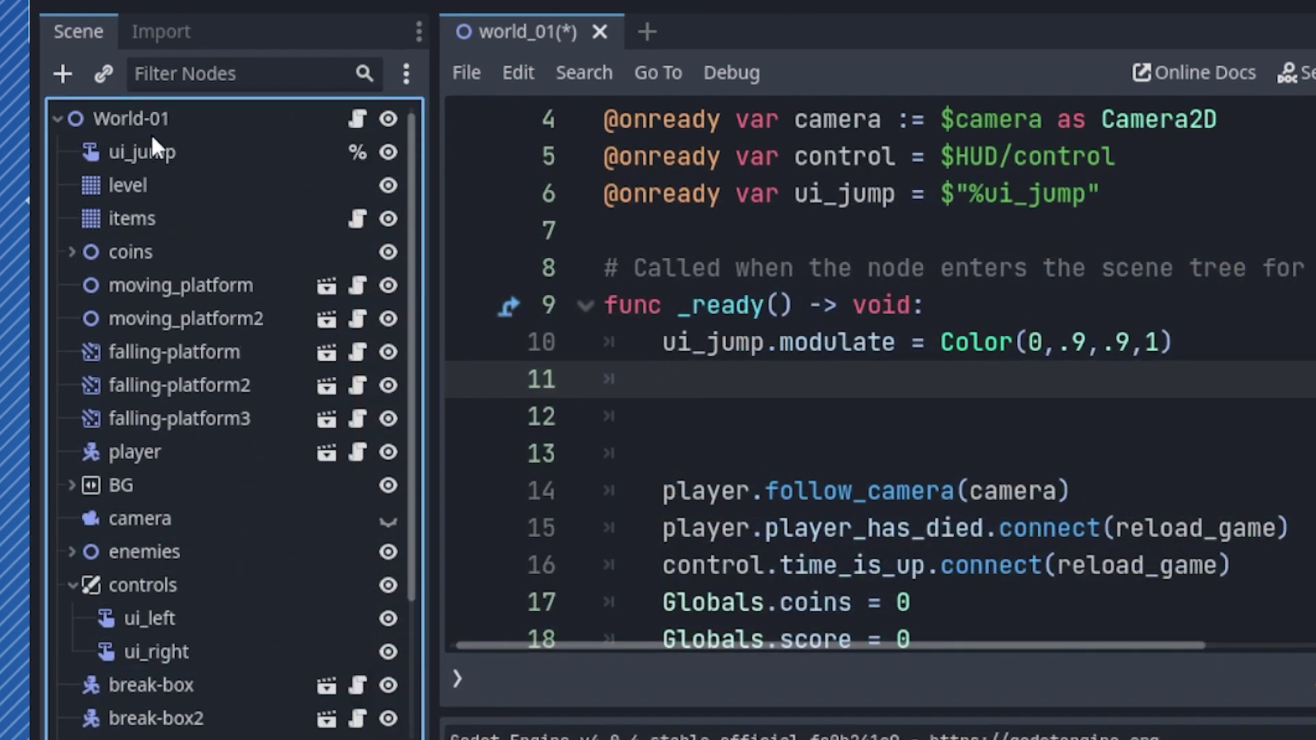
{"action": "left_click", "coordinate": [148, 141]}
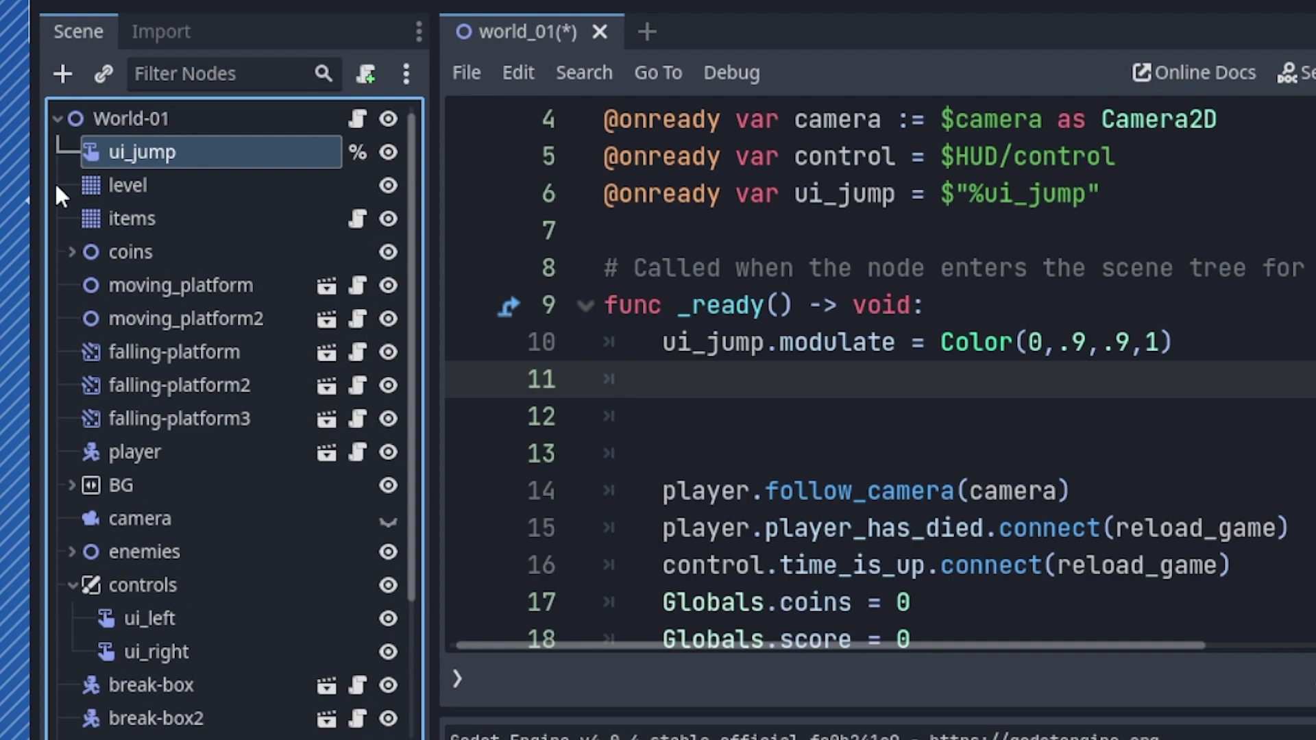
{"action": "key", "text": "F5"}
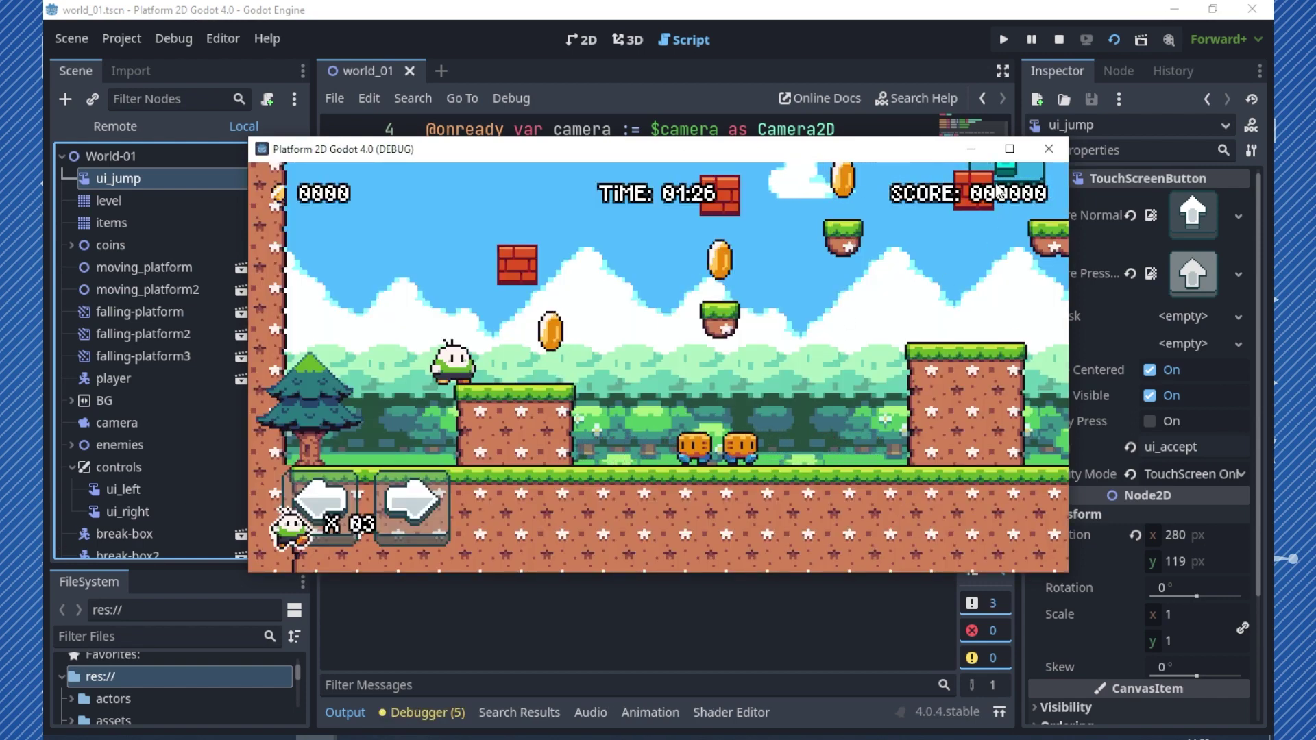
Drag the jump button down into the level at position 192, 206 and rerun.
{"action": "left_click", "coordinate": [1048, 148]}
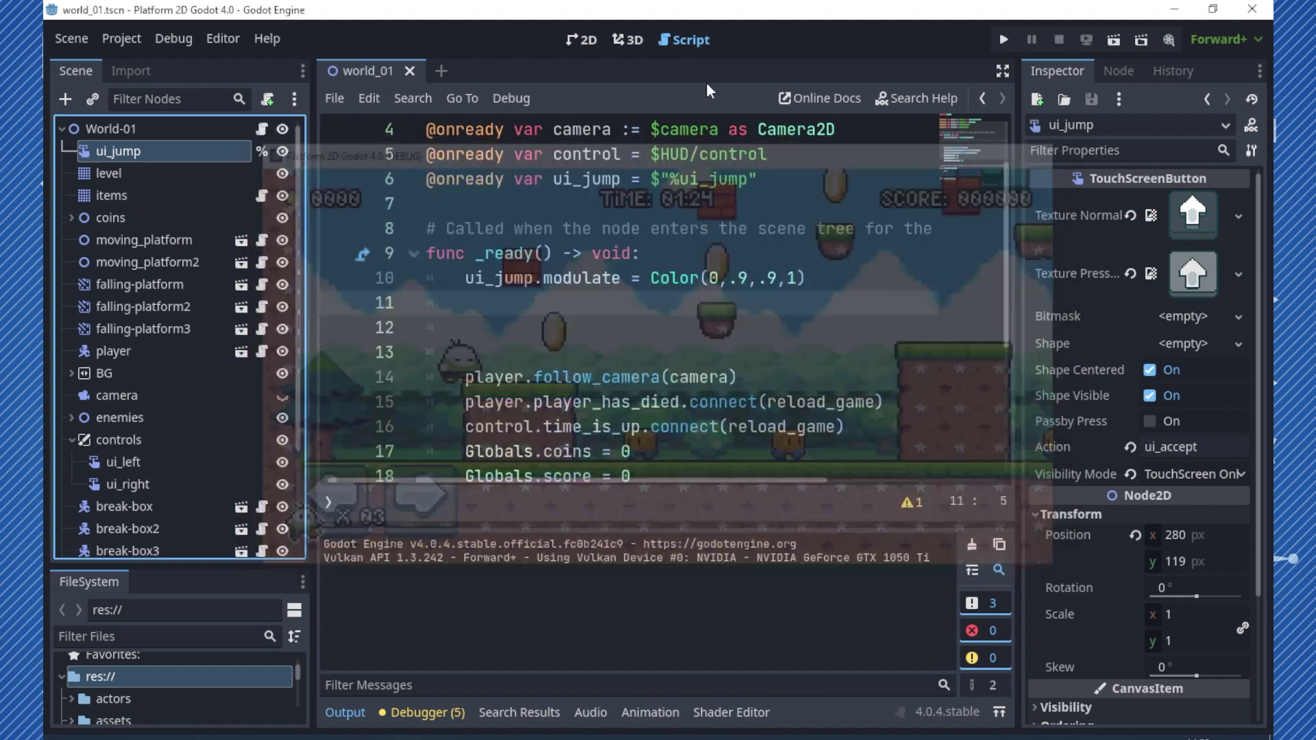
{"action": "scroll", "coordinate": [703, 313], "scroll_direction": "down", "scroll_amount": 1}
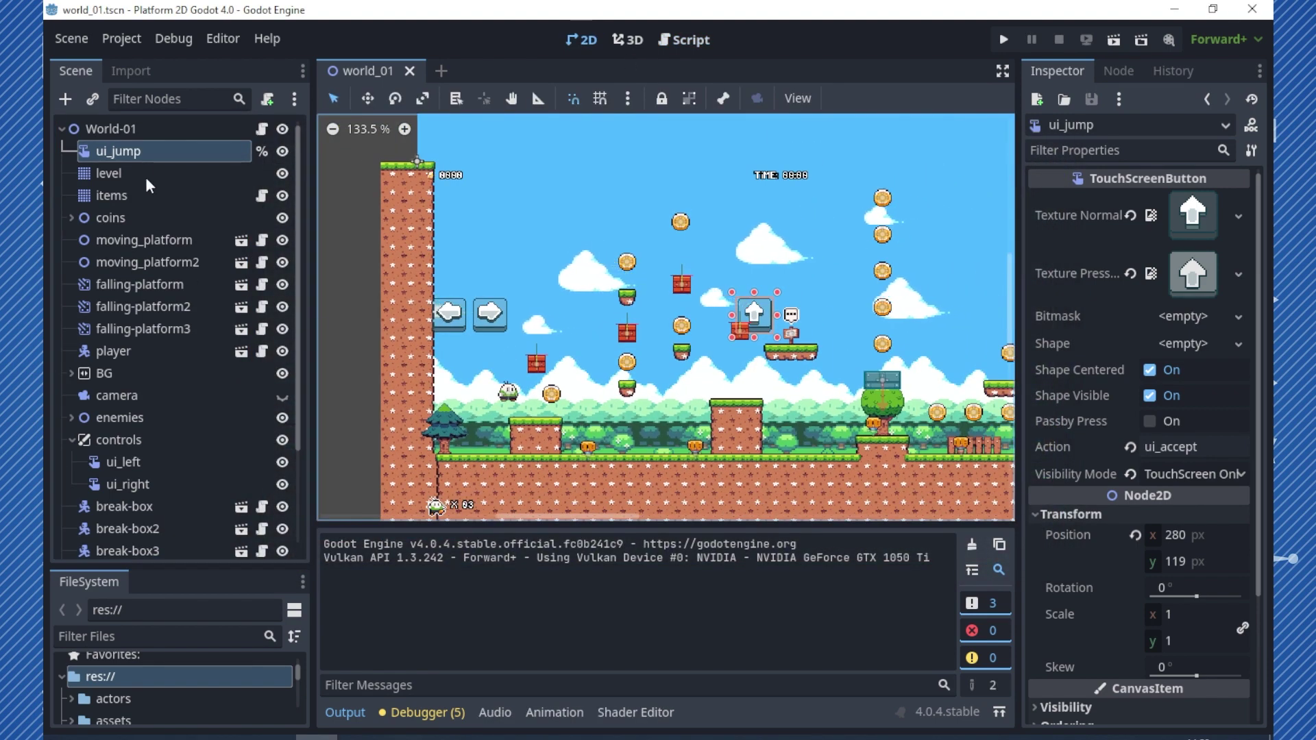
{"action": "left_click", "coordinate": [369, 99]}
{"action": "left_click_drag", "start_coordinate": [755, 313], "coordinate": [654, 412]}
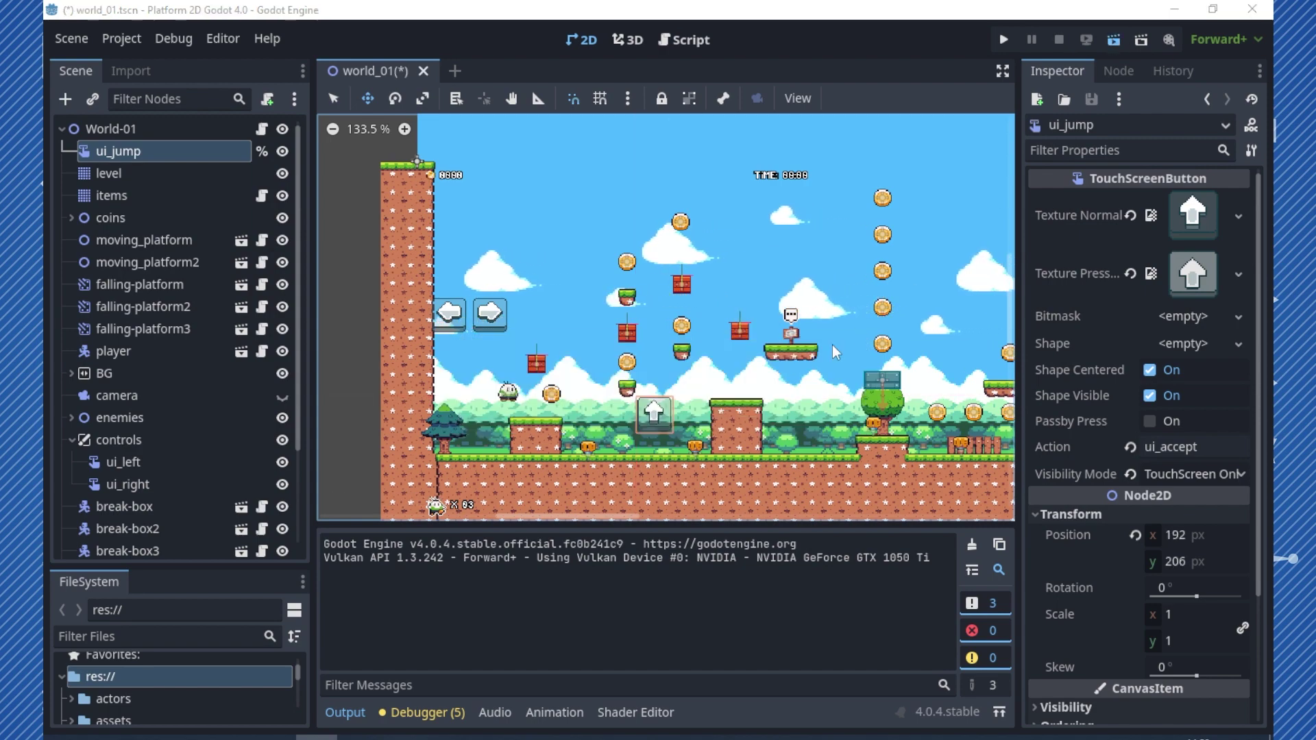
{"action": "key", "text": "F6"}
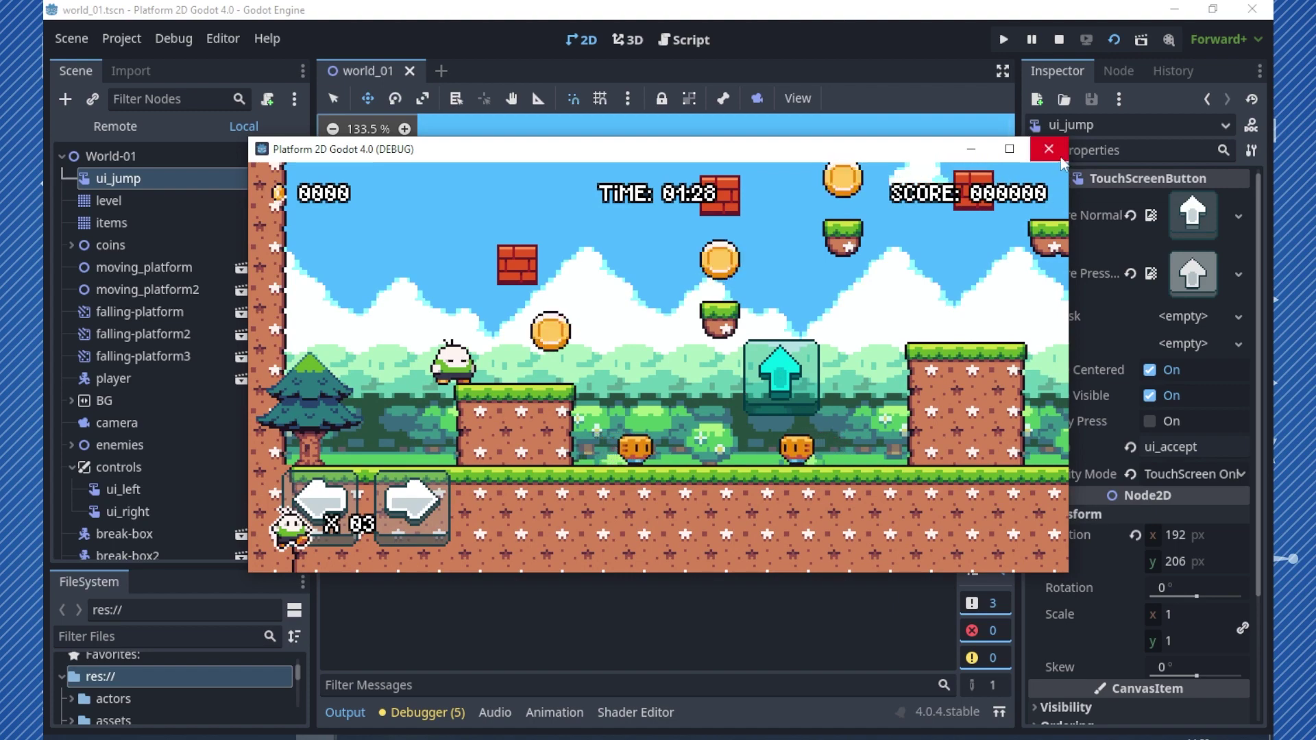
Stop the running game.
{"action": "key", "text": "F8"}
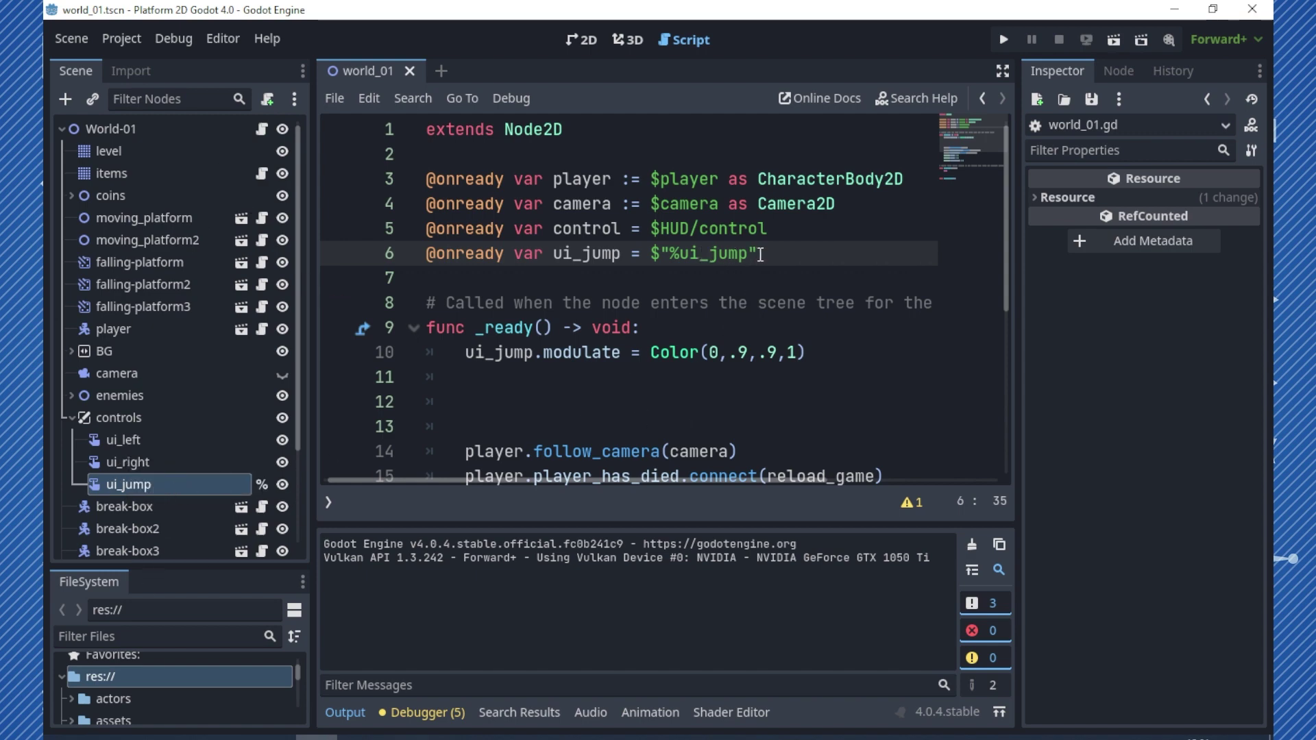
Revoke ui_jump's unique name, run the level, and stop the failed debug session.
{"action": "right_click", "coordinate": [191, 486]}
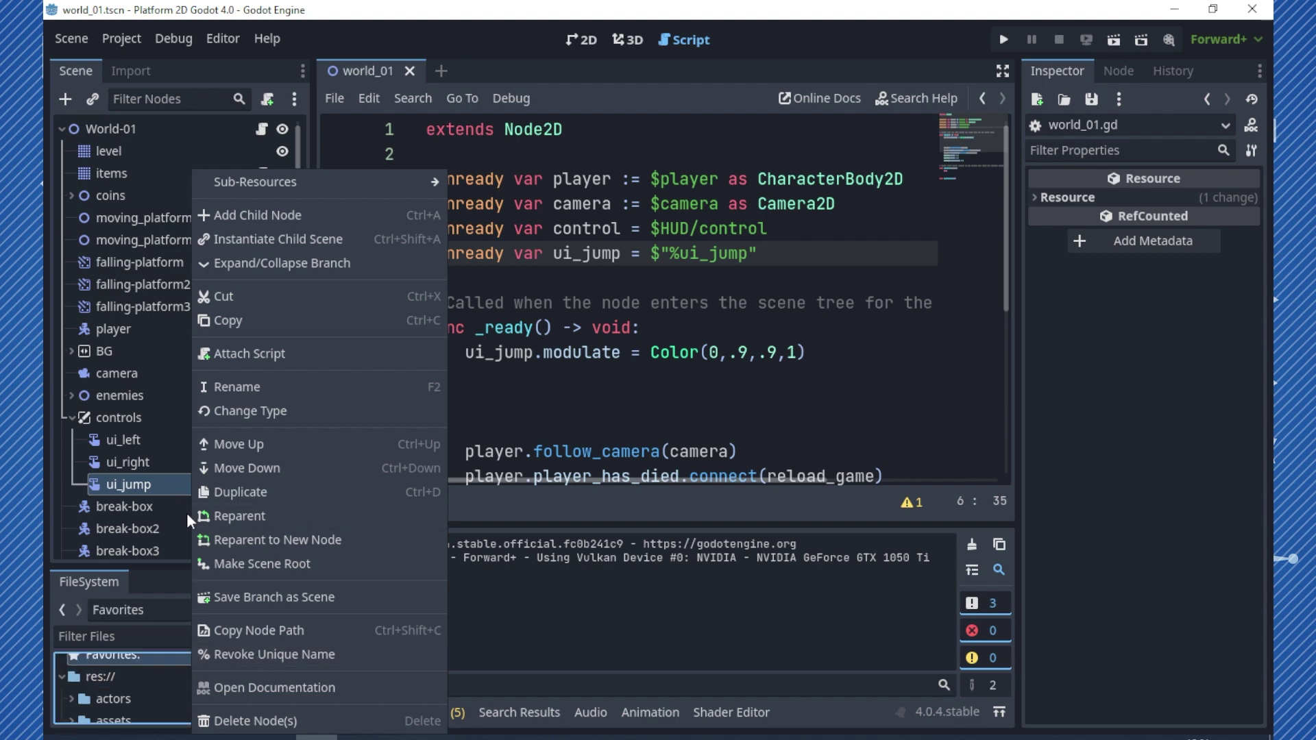
{"action": "left_click", "coordinate": [263, 652]}
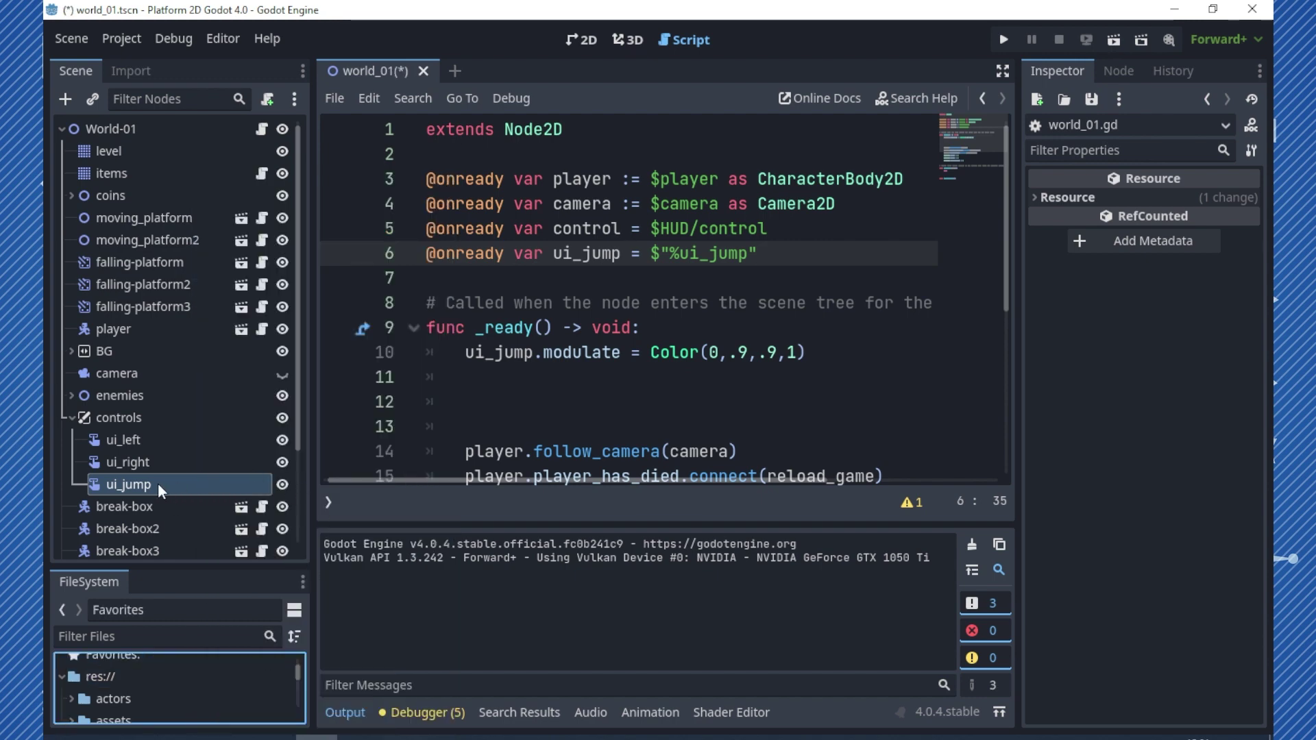
{"action": "left_click", "coordinate": [1121, 46]}
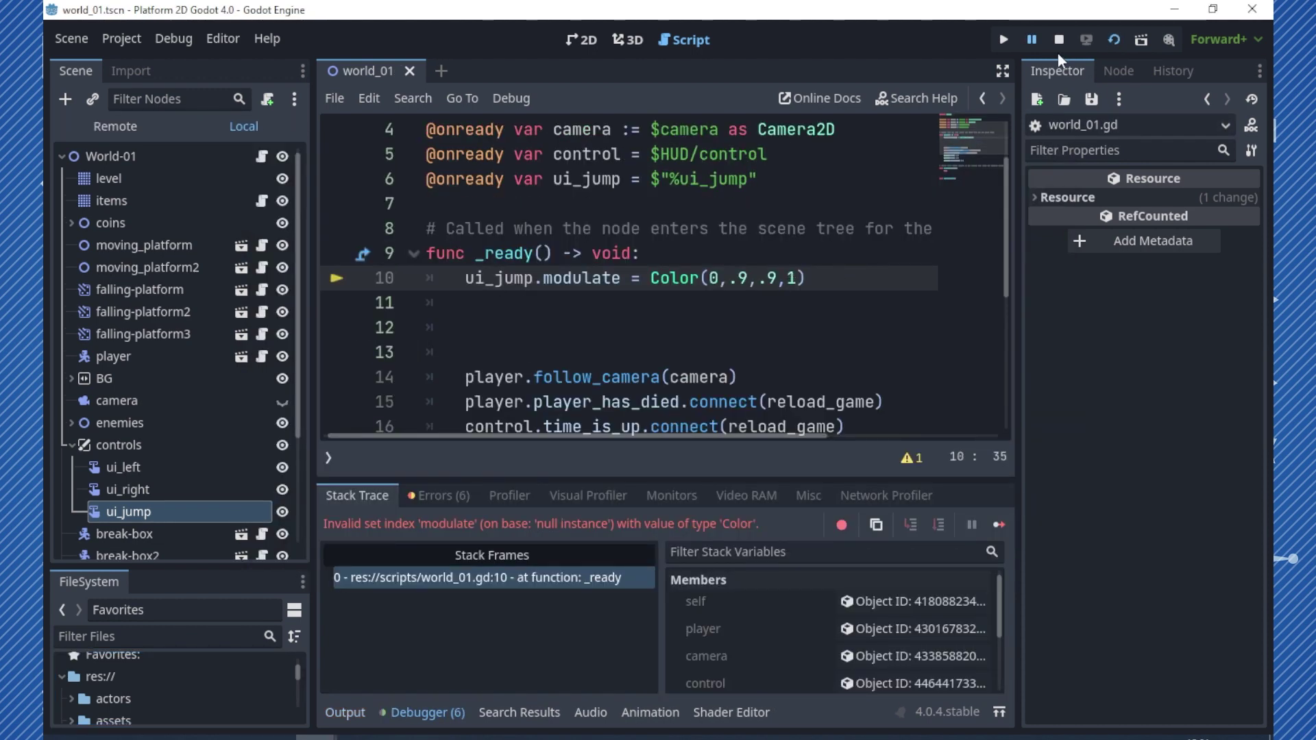
{"action": "left_click", "coordinate": [1060, 39]}
Edit line 6 to reference $"controls/ui_jump" and save.
{"action": "left_click", "coordinate": [671, 181]}
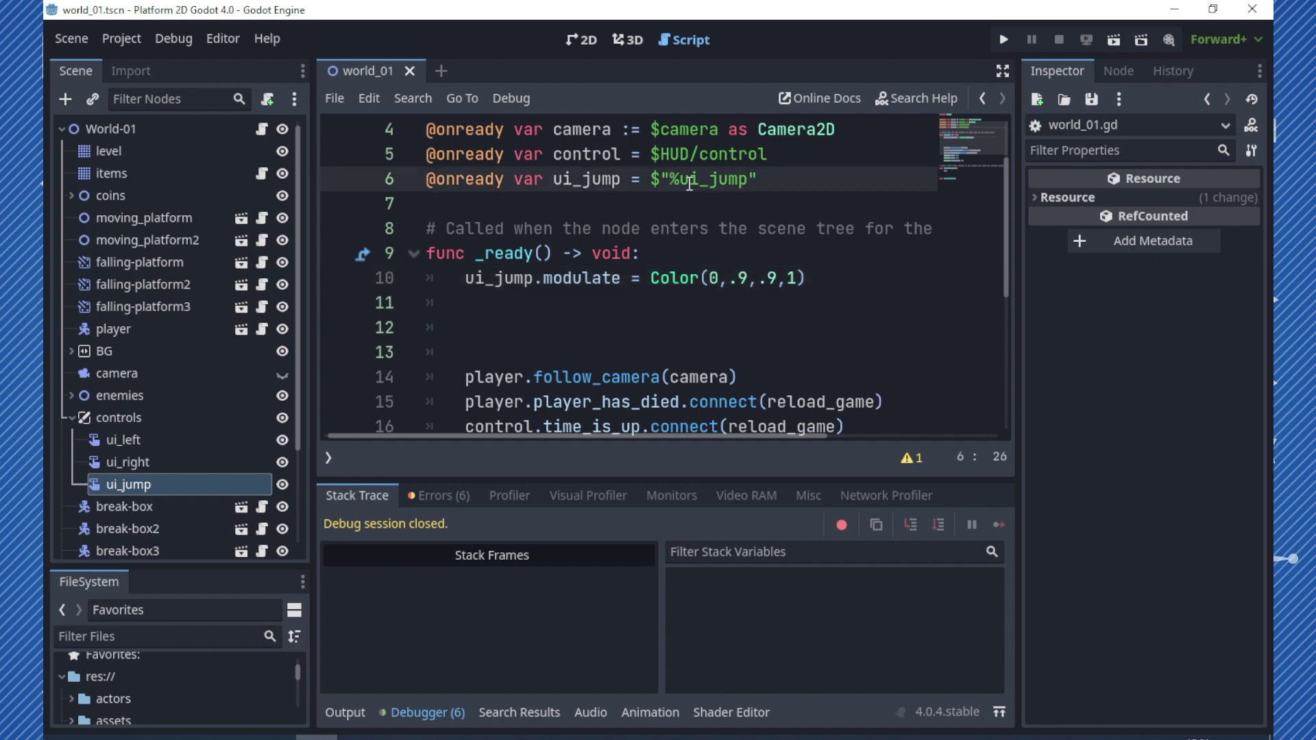
{"action": "key", "text": "Delete"}
{"action": "type", "text": "controls/"}
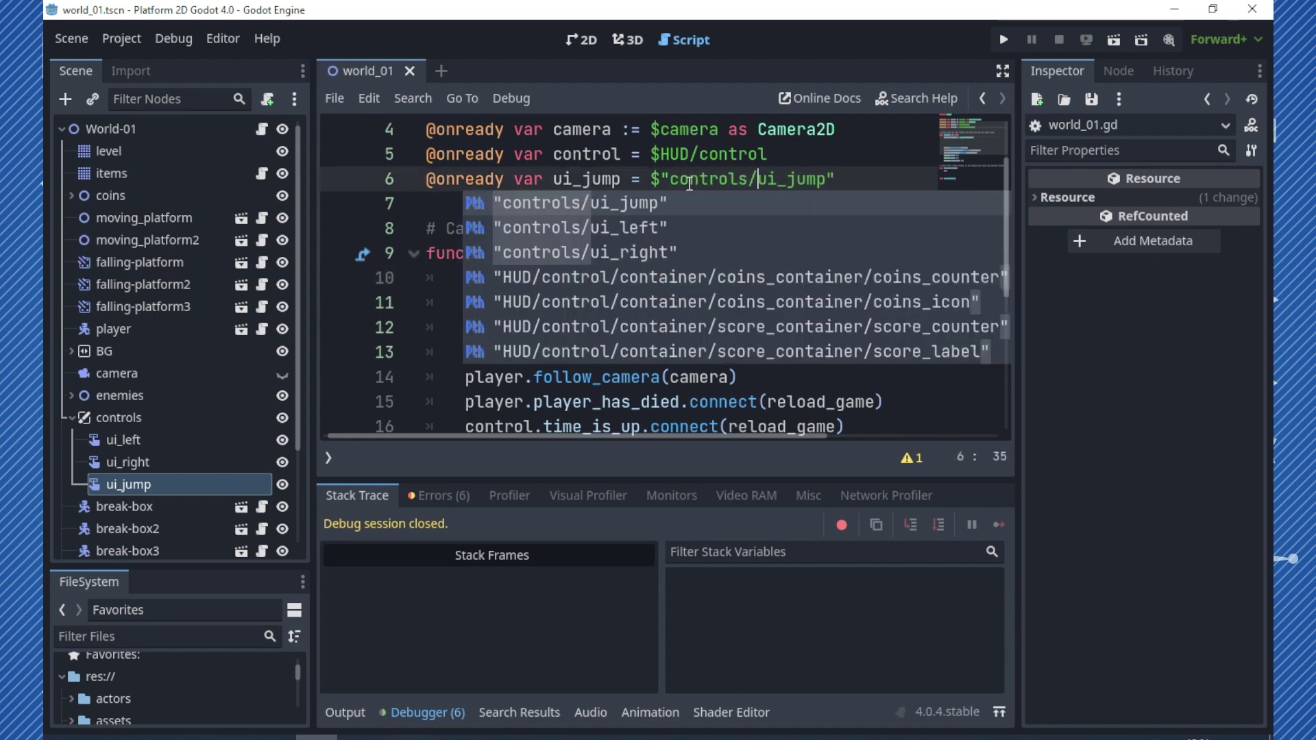
{"action": "left_click", "coordinate": [793, 178]}
{"action": "key", "text": "ctrl+s"}
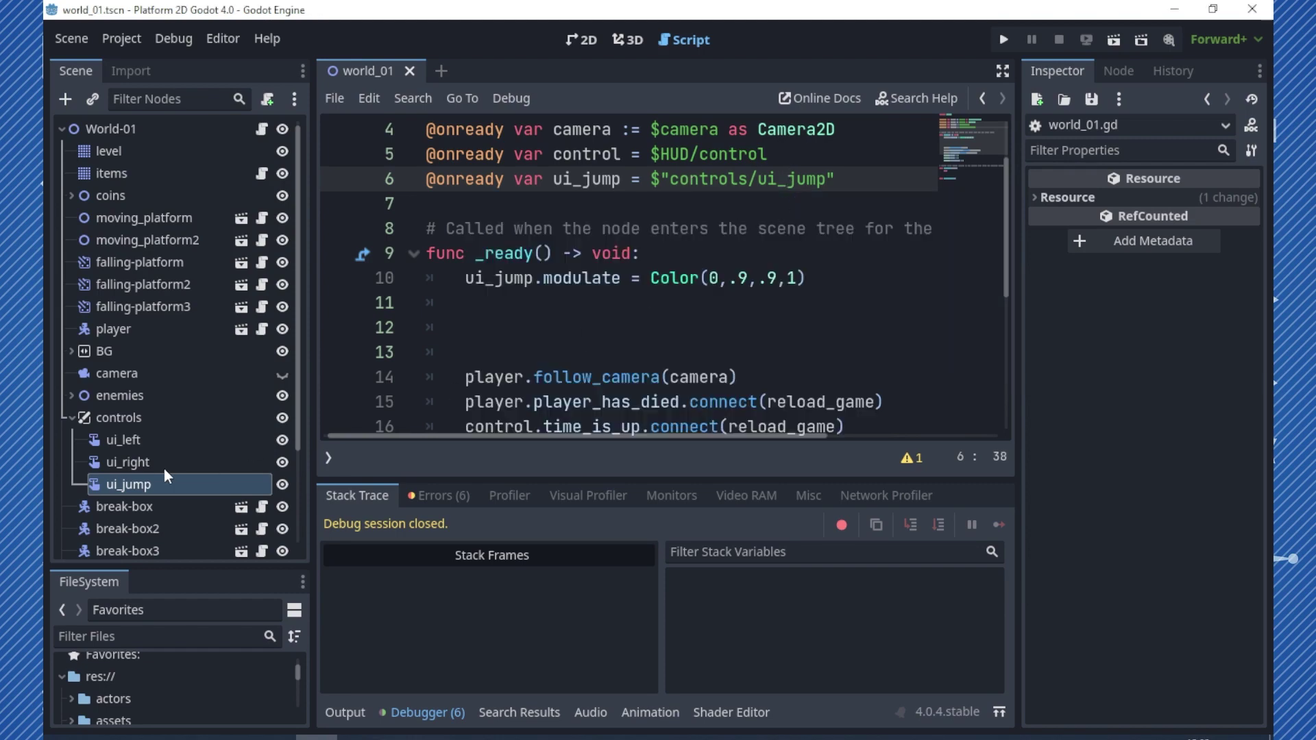
Save the controls branch as its own scene, prefabs/controls.tscn.
{"action": "right_click", "coordinate": [151, 487]}
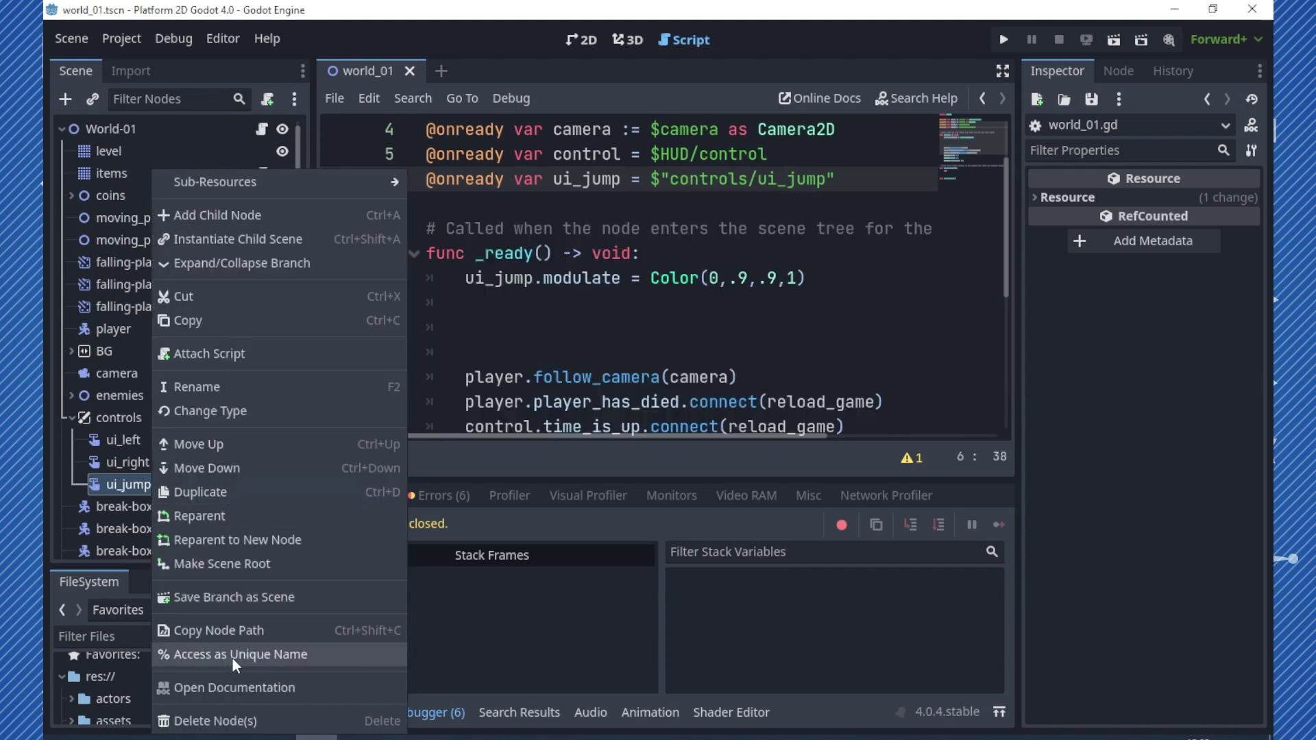
{"action": "left_click", "coordinate": [116, 422]}
{"action": "right_click", "coordinate": [140, 418]}
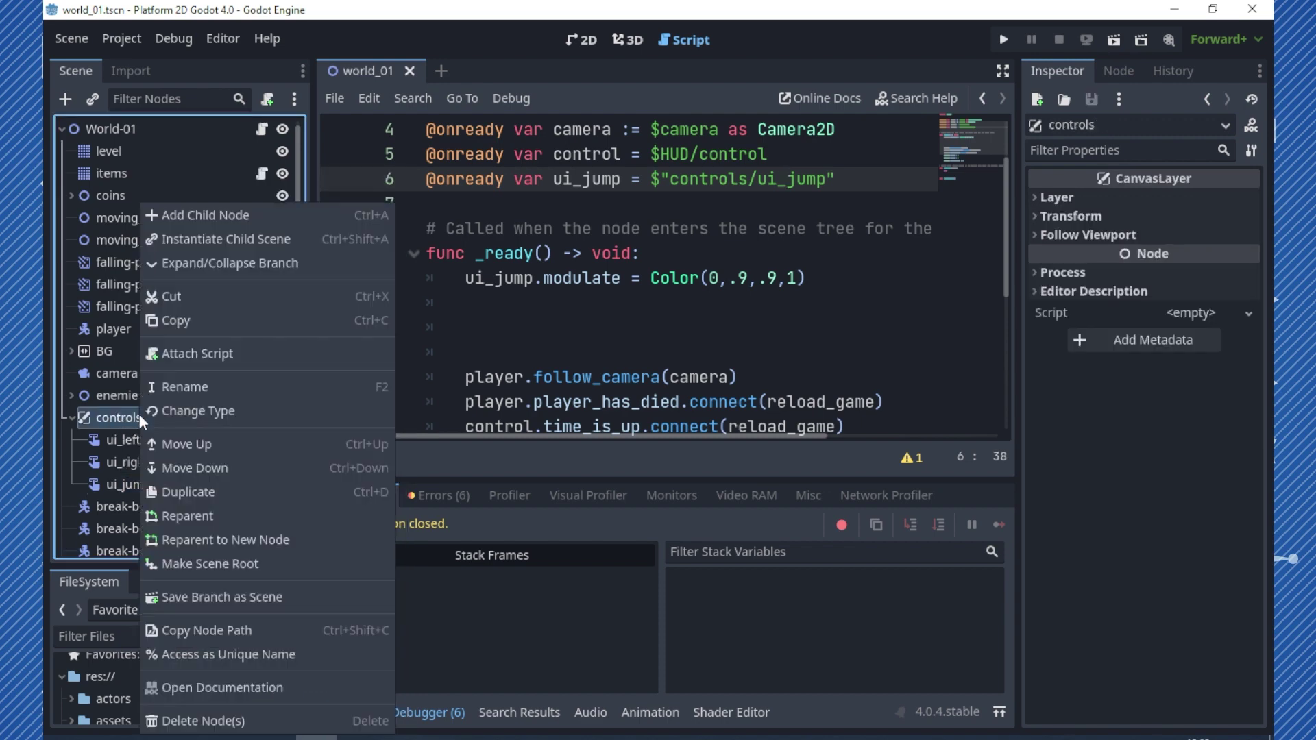
{"action": "left_click", "coordinate": [239, 600]}
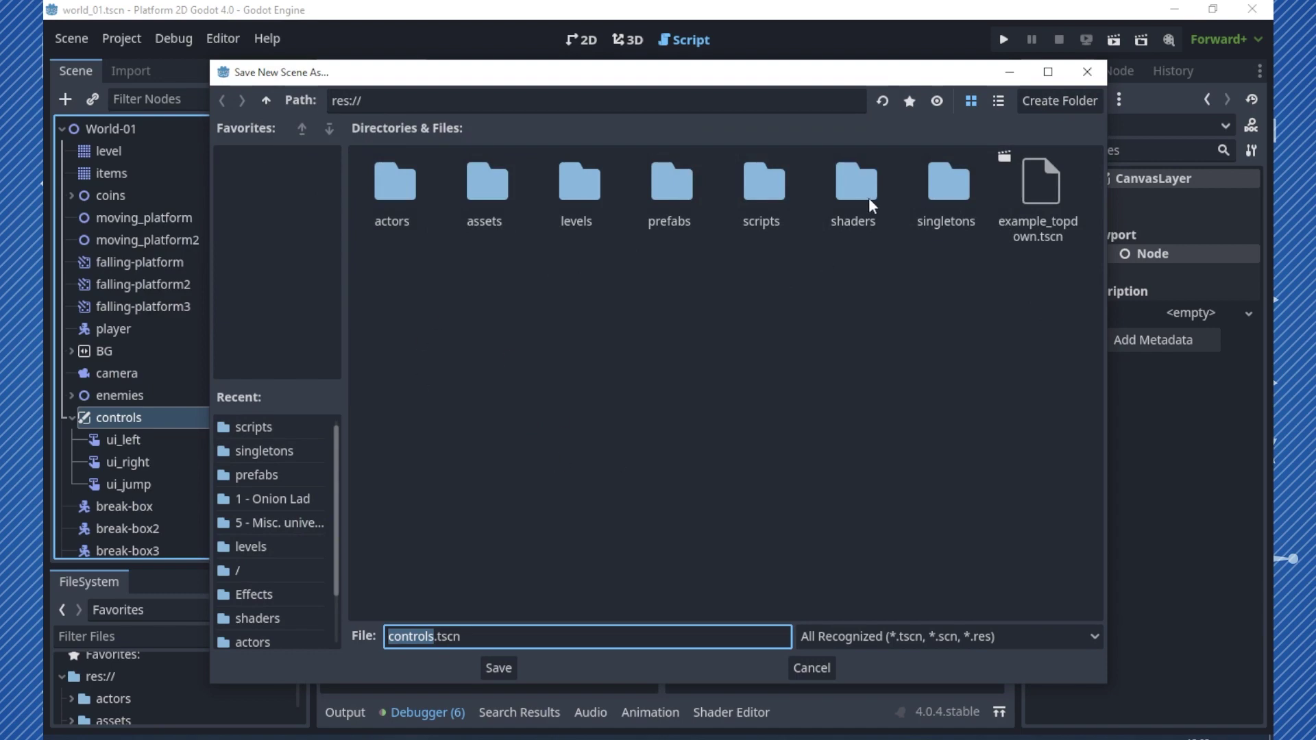
{"action": "double_click", "coordinate": [687, 194]}
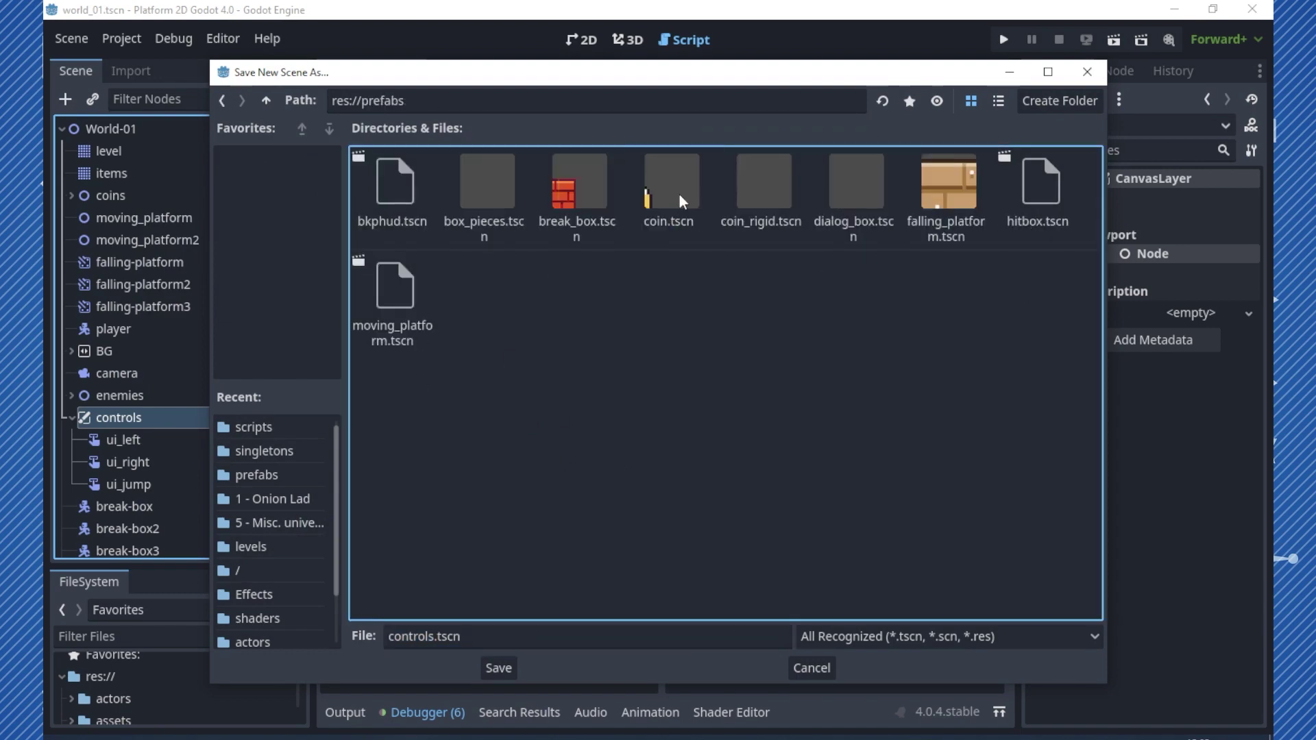
{"action": "left_click", "coordinate": [499, 669]}
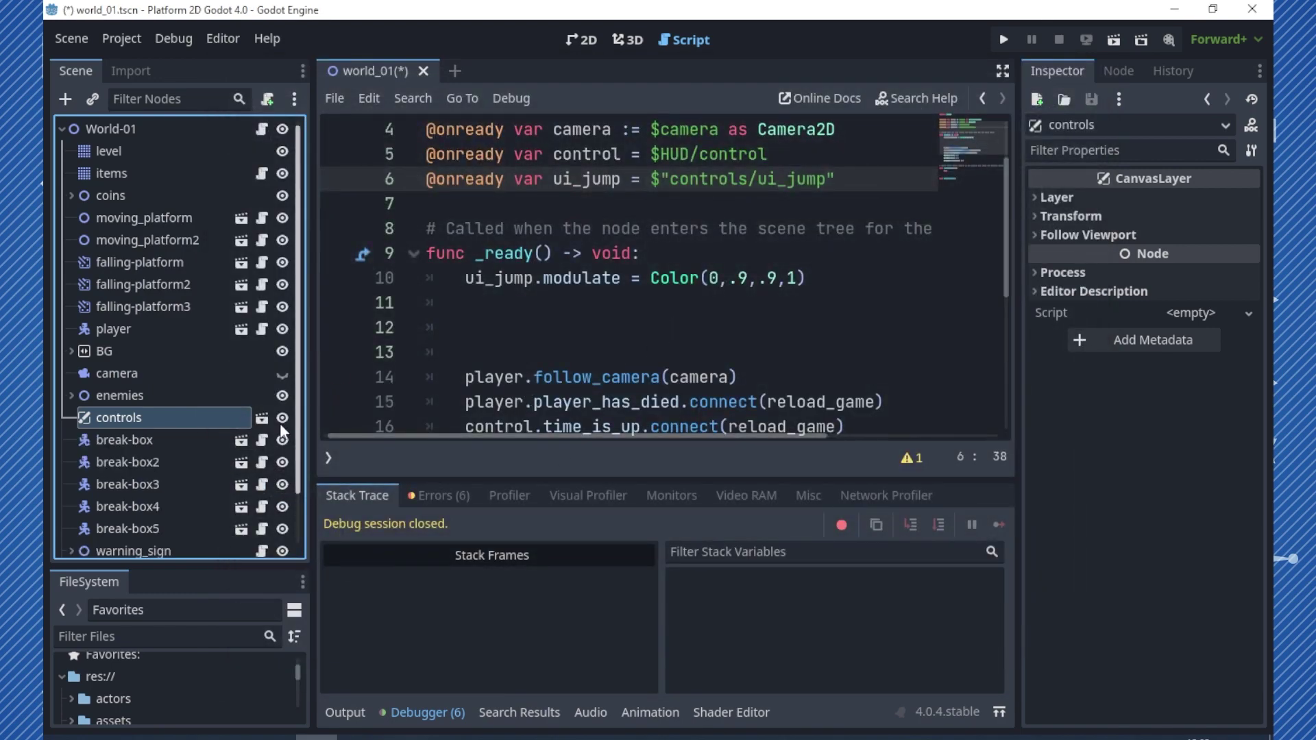
In controls.tscn, give ui_jump a unique name, save, and return to world_01.
{"action": "left_click", "coordinate": [261, 420]}
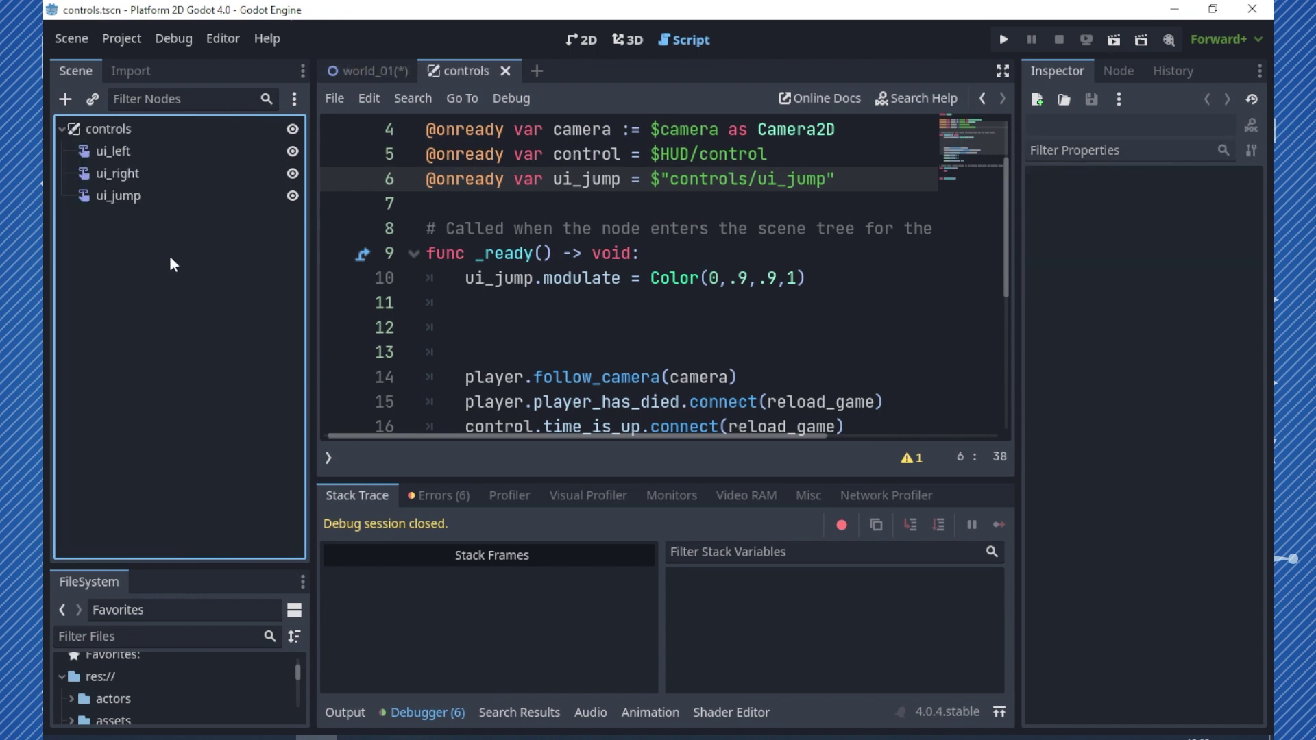
{"action": "left_click", "coordinate": [181, 194]}
{"action": "right_click", "coordinate": [181, 194]}
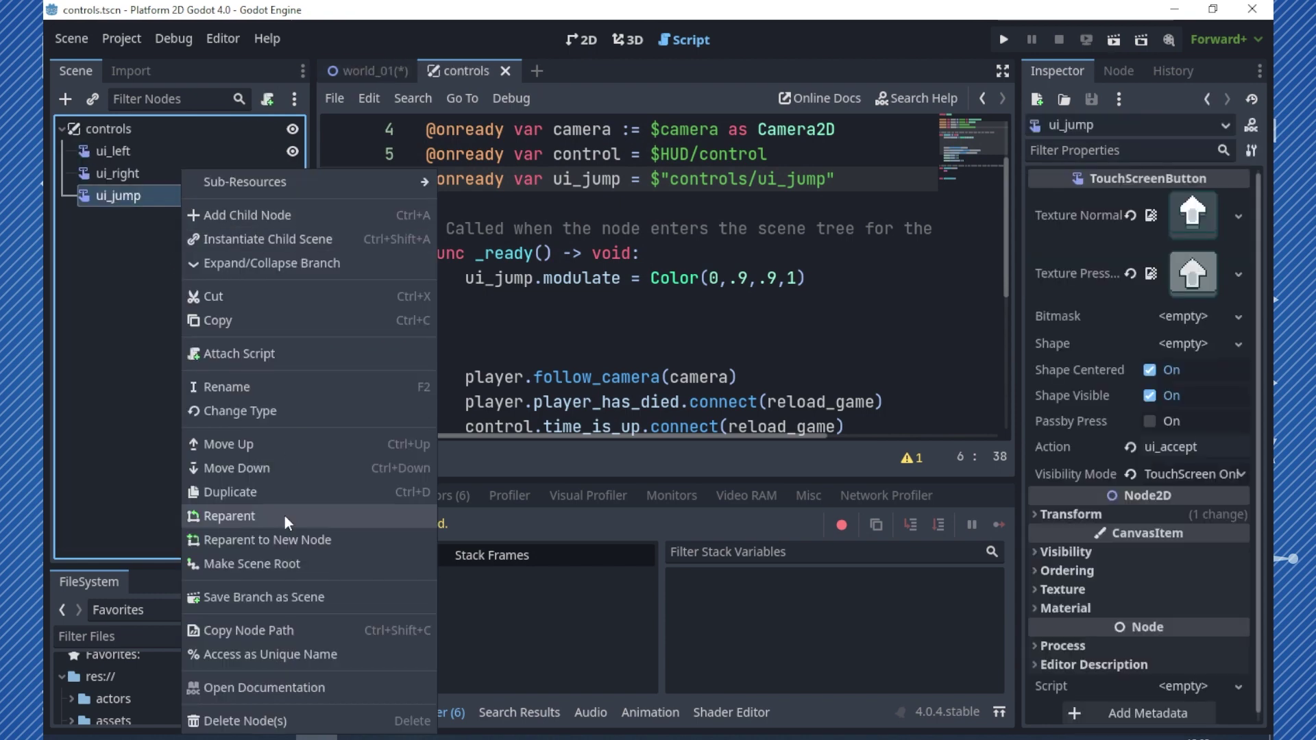
{"action": "left_click", "coordinate": [294, 650]}
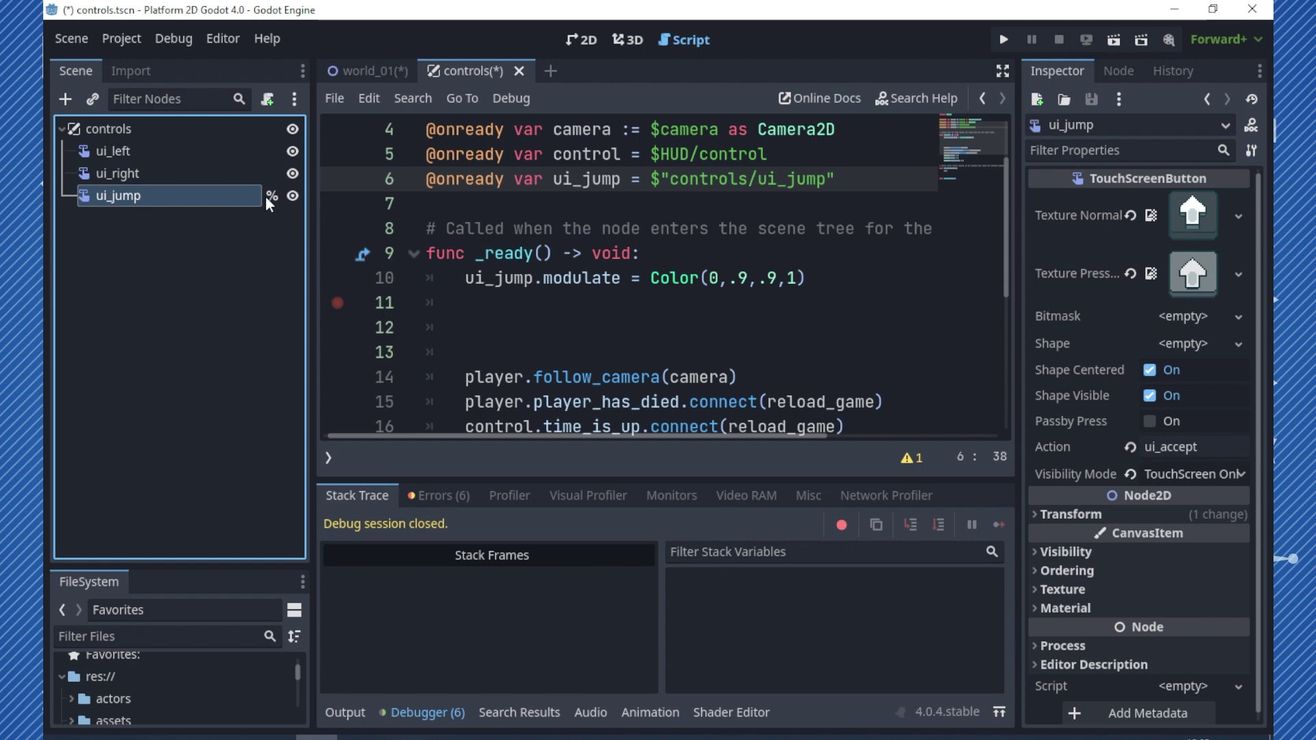
{"action": "key", "text": "ctrl+s"}
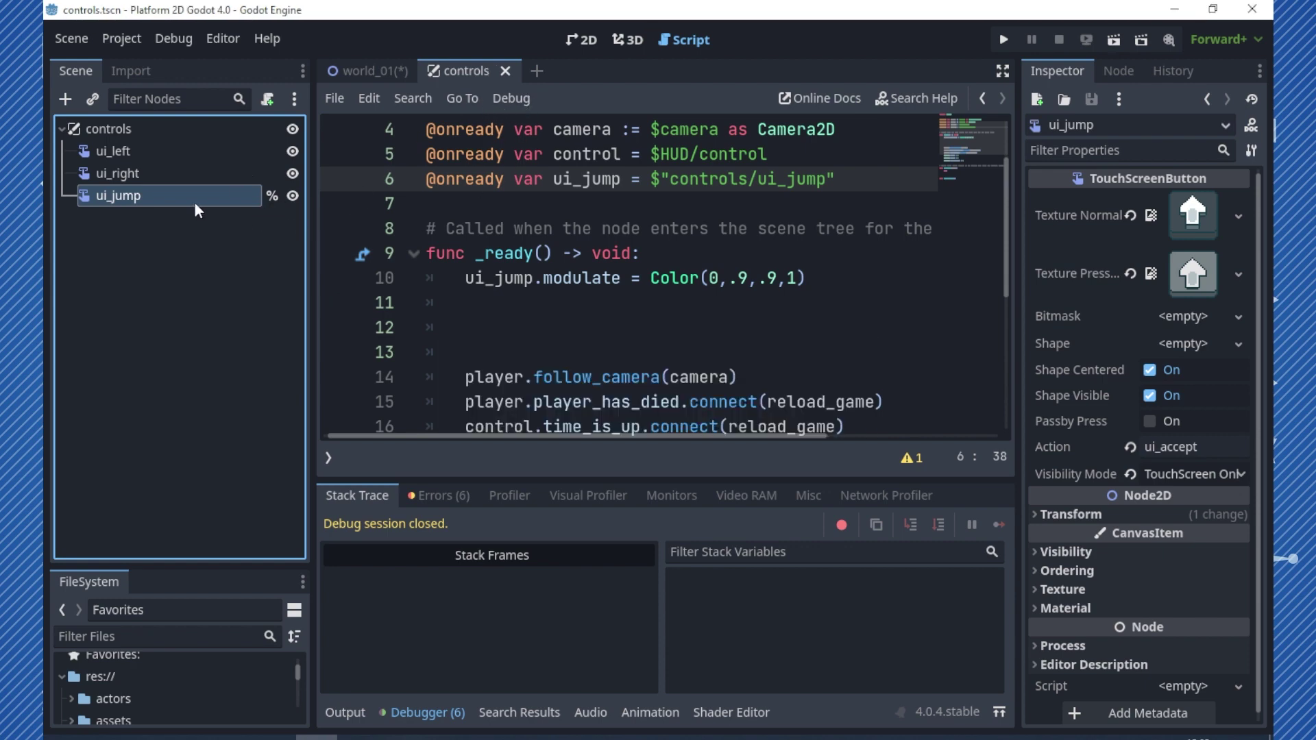
{"action": "left_click", "coordinate": [369, 72]}
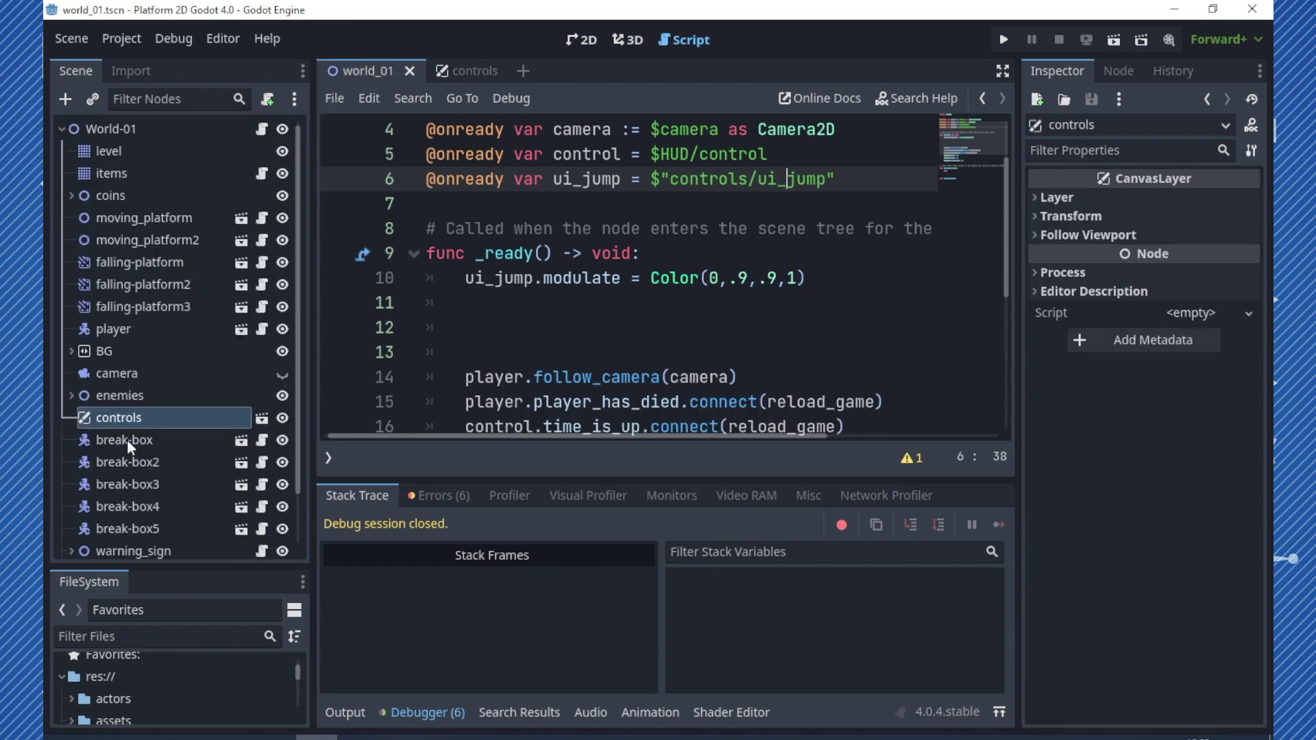
Enable Editable Children on the controls instance, change line 6 to $"%ui_jump", and run the level.
{"action": "left_click_drag", "start_coordinate": [759, 180], "coordinate": [671, 179]}
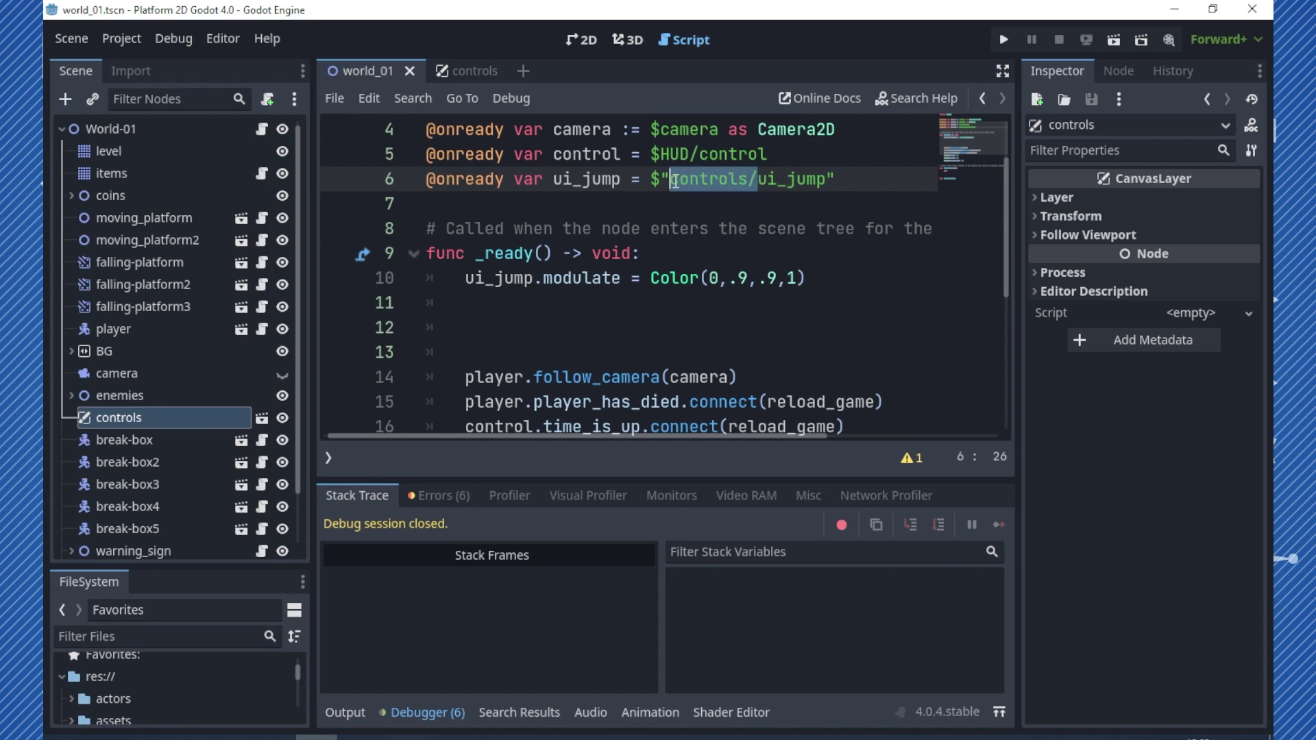
{"action": "right_click", "coordinate": [161, 420]}
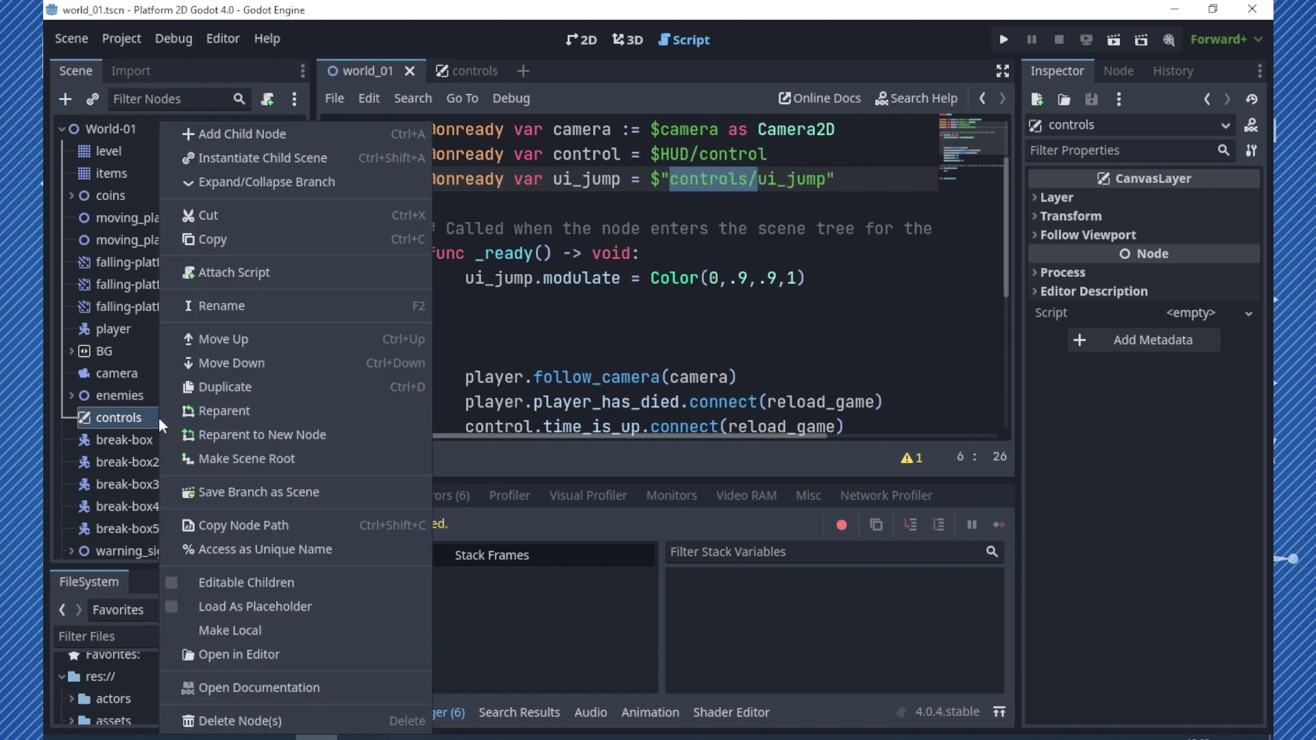
{"action": "left_click", "coordinate": [169, 582]}
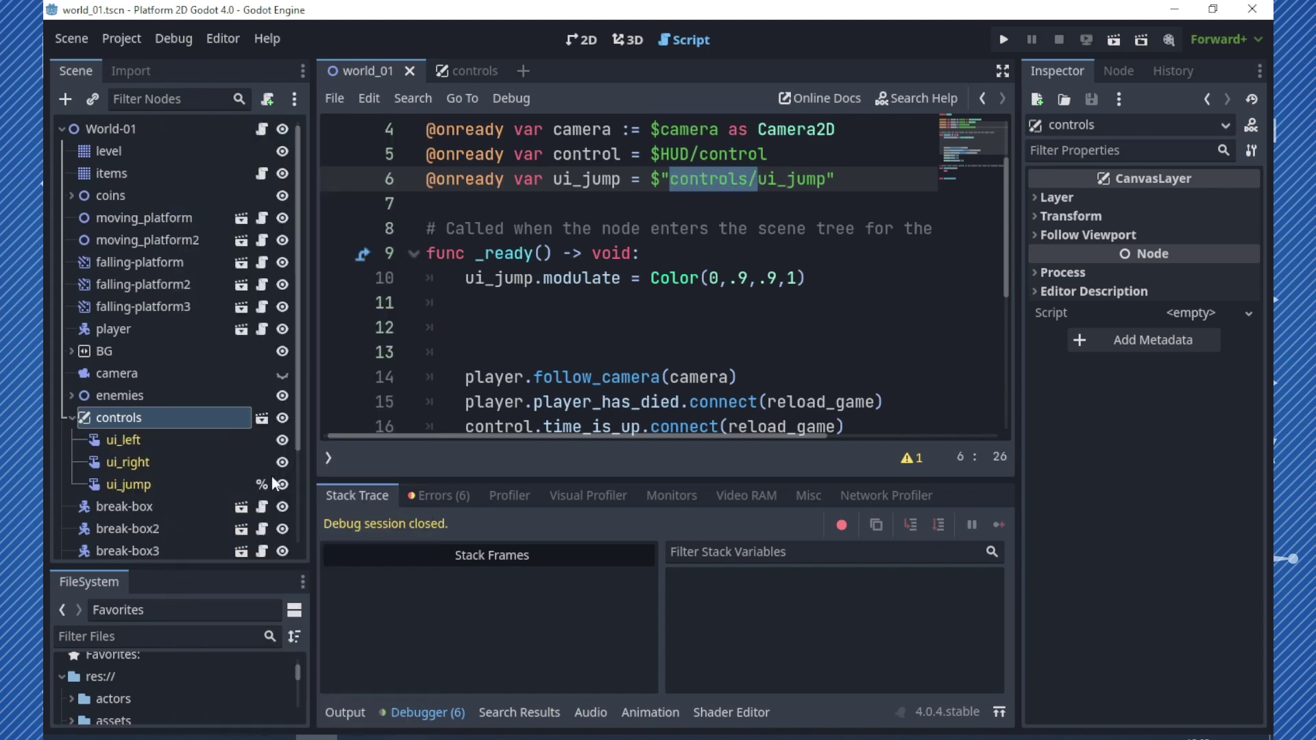
{"action": "left_click", "coordinate": [766, 180]}
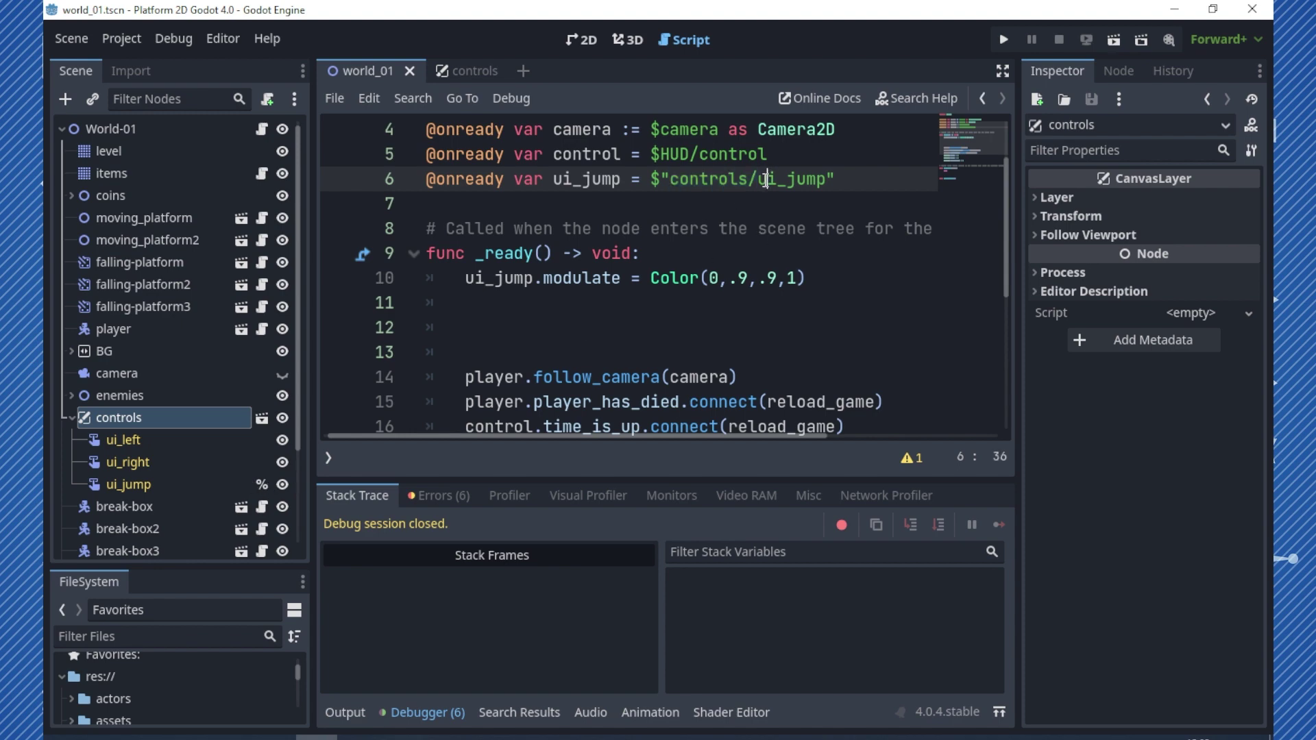
{"action": "key", "text": "shift+Left"}
{"action": "key", "text": "shift+Left"}
{"action": "key", "text": "shift+Left"}
{"action": "key", "text": "shift+Left"}
{"action": "key", "text": "shift+Left"}
{"action": "key", "text": "shift+Left"}
{"action": "key", "text": "shift+Left"}
{"action": "key", "text": "shift+Left"}
{"action": "key", "text": "shift+Left"}
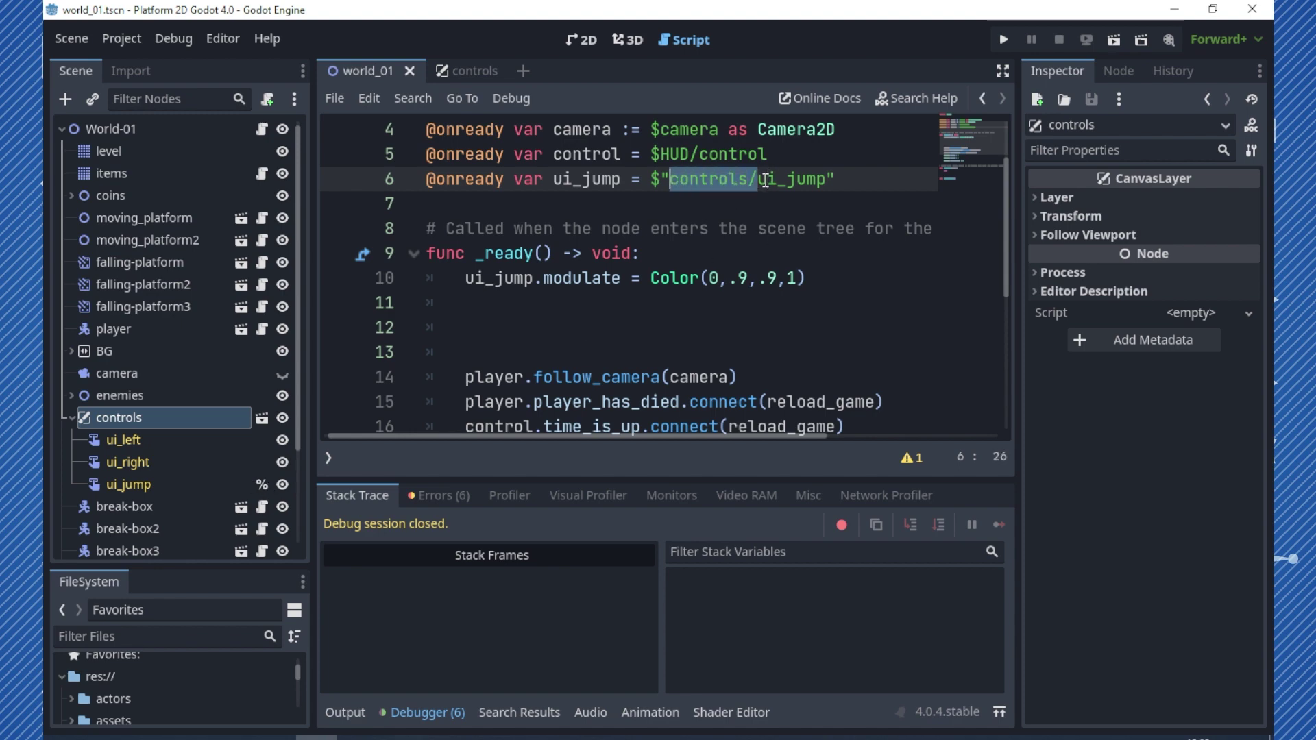
{"action": "type", "text": "%"}
{"action": "left_click", "coordinate": [1114, 39]}
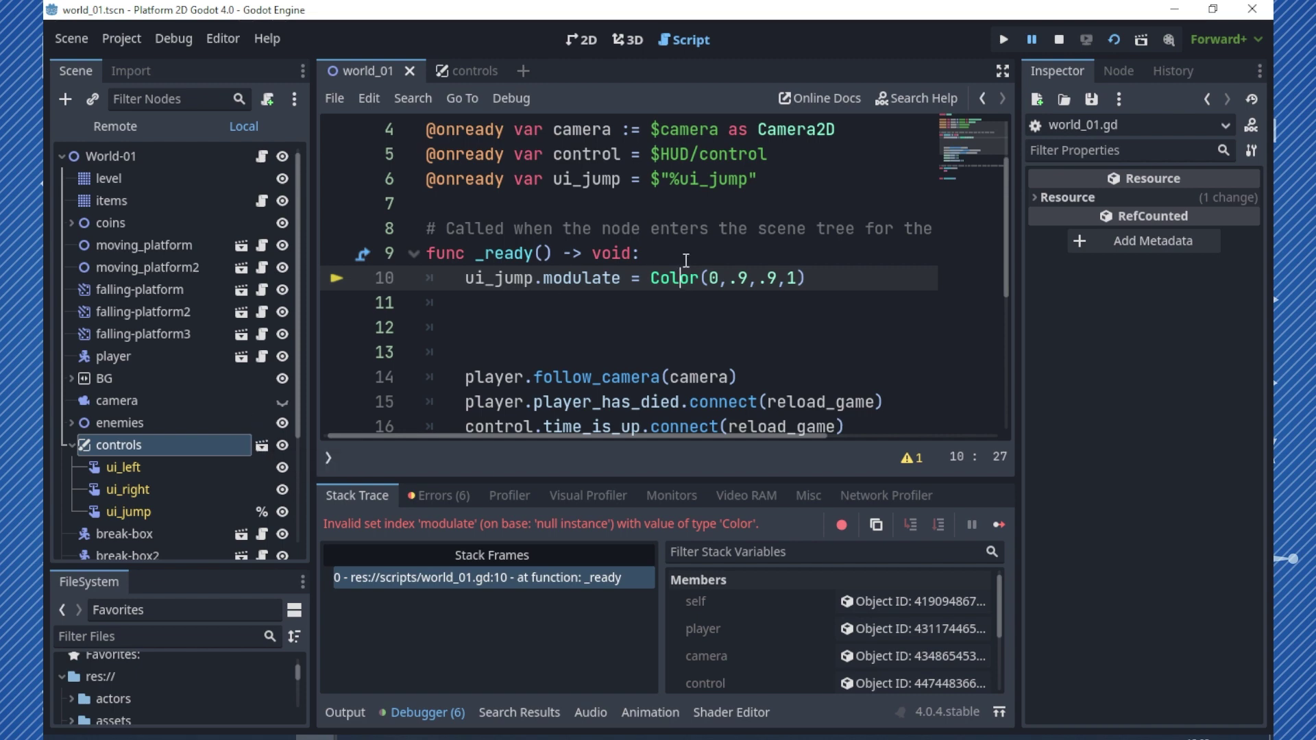
Restore line 6 to $"controls/ui_jump", rerun the level error-free, and close the game window.
{"action": "left_click", "coordinate": [682, 182]}
{"action": "key", "text": "BackSpace"}
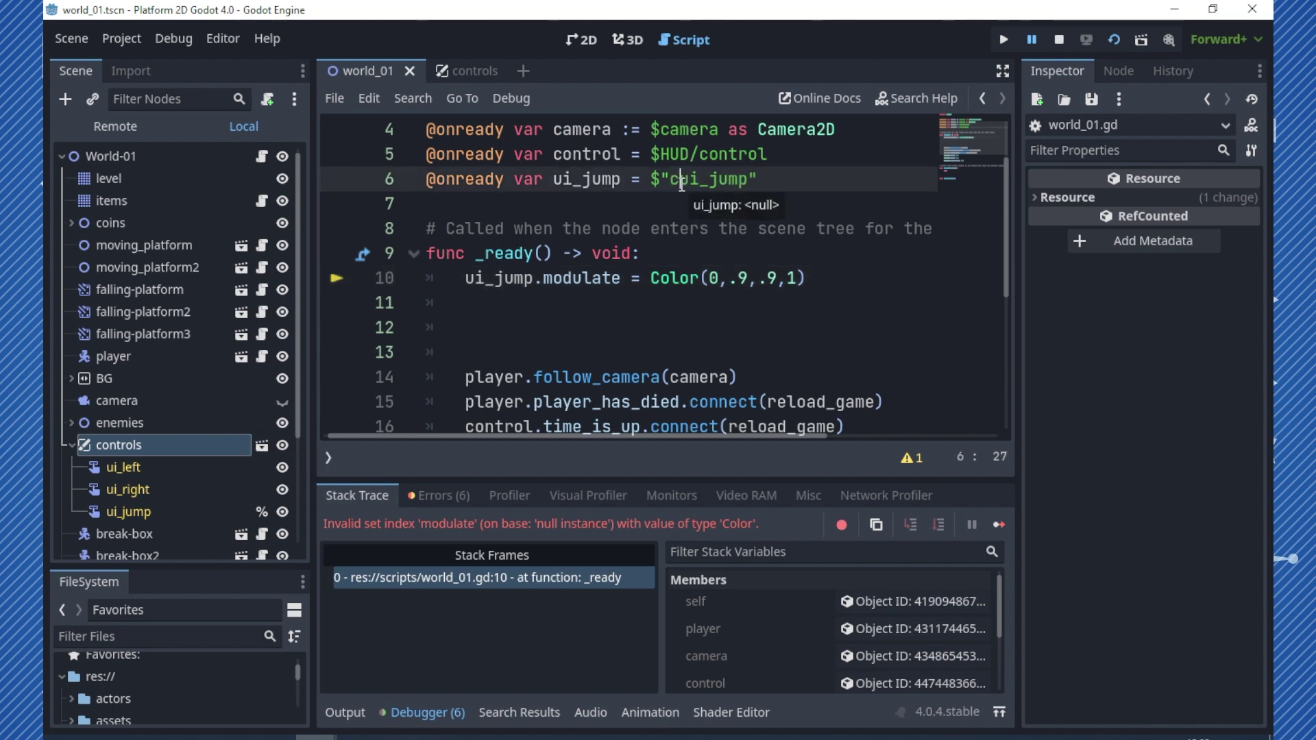
{"action": "type", "text": "controls/"}
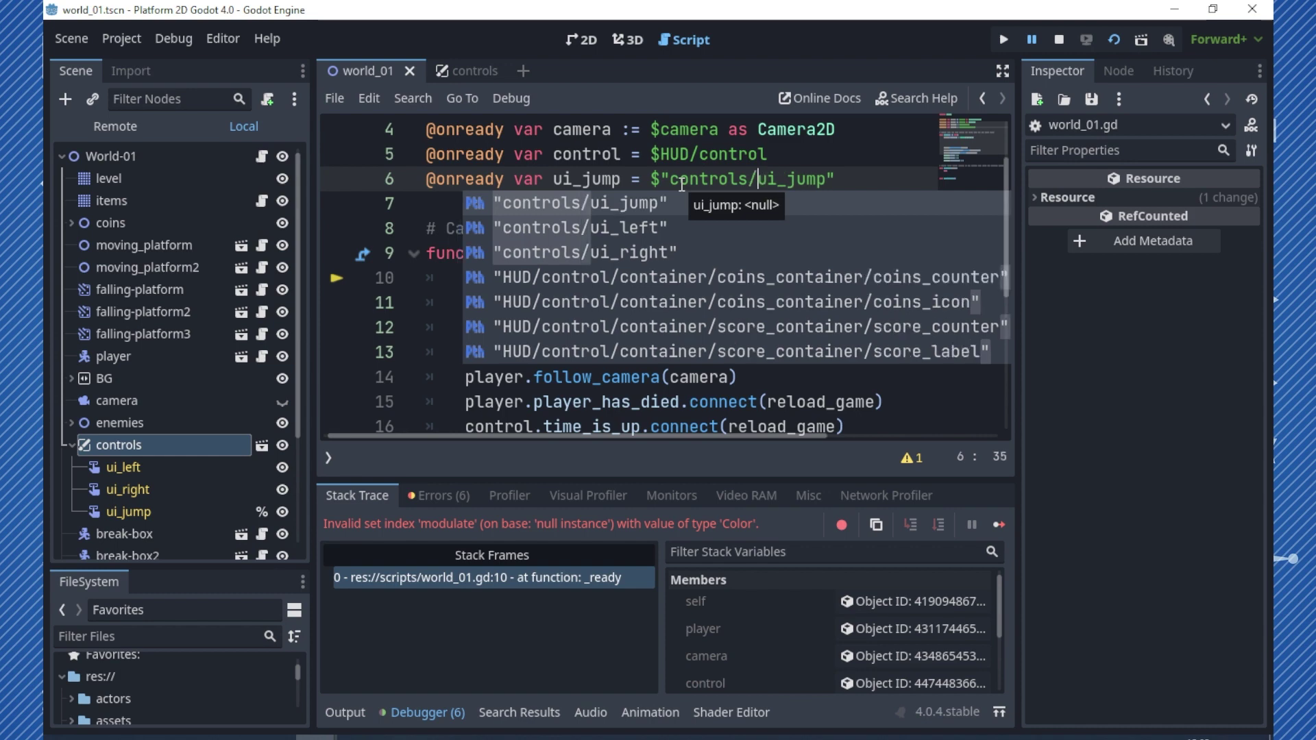
{"action": "key", "text": "Escape"}
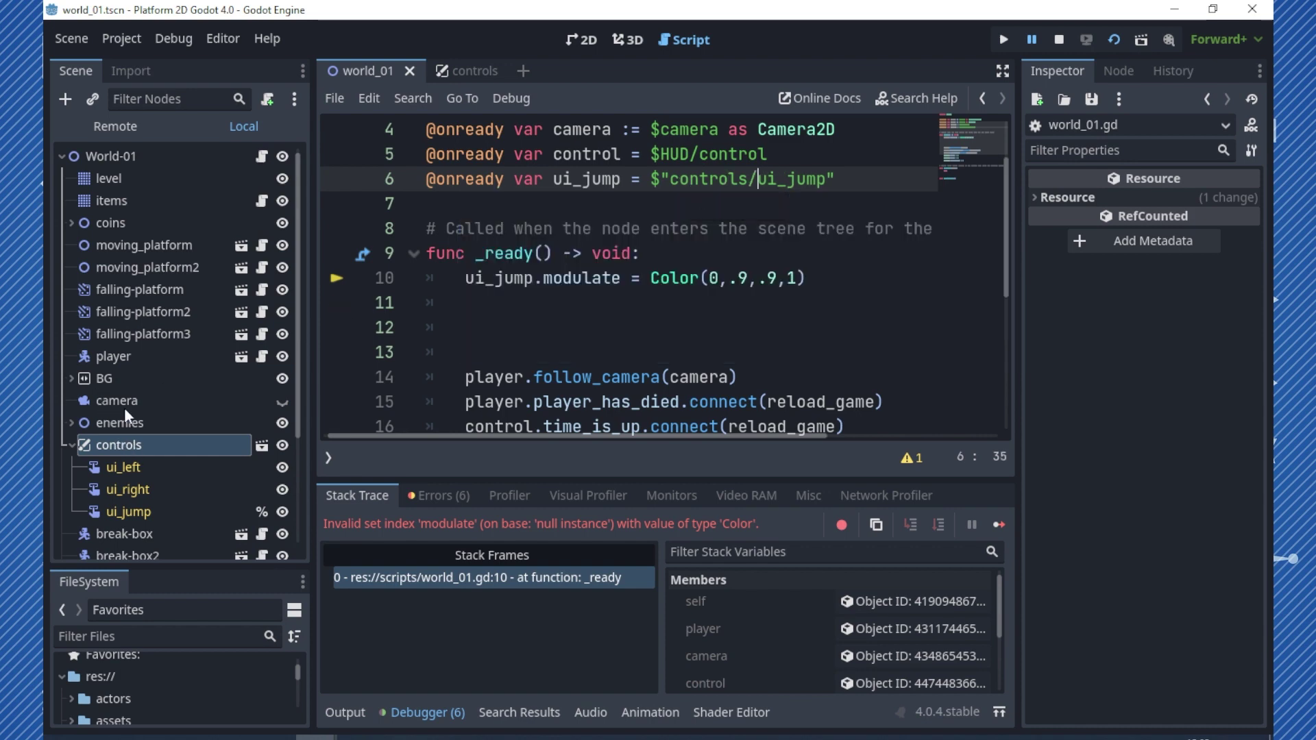
{"action": "left_click", "coordinate": [1112, 37]}
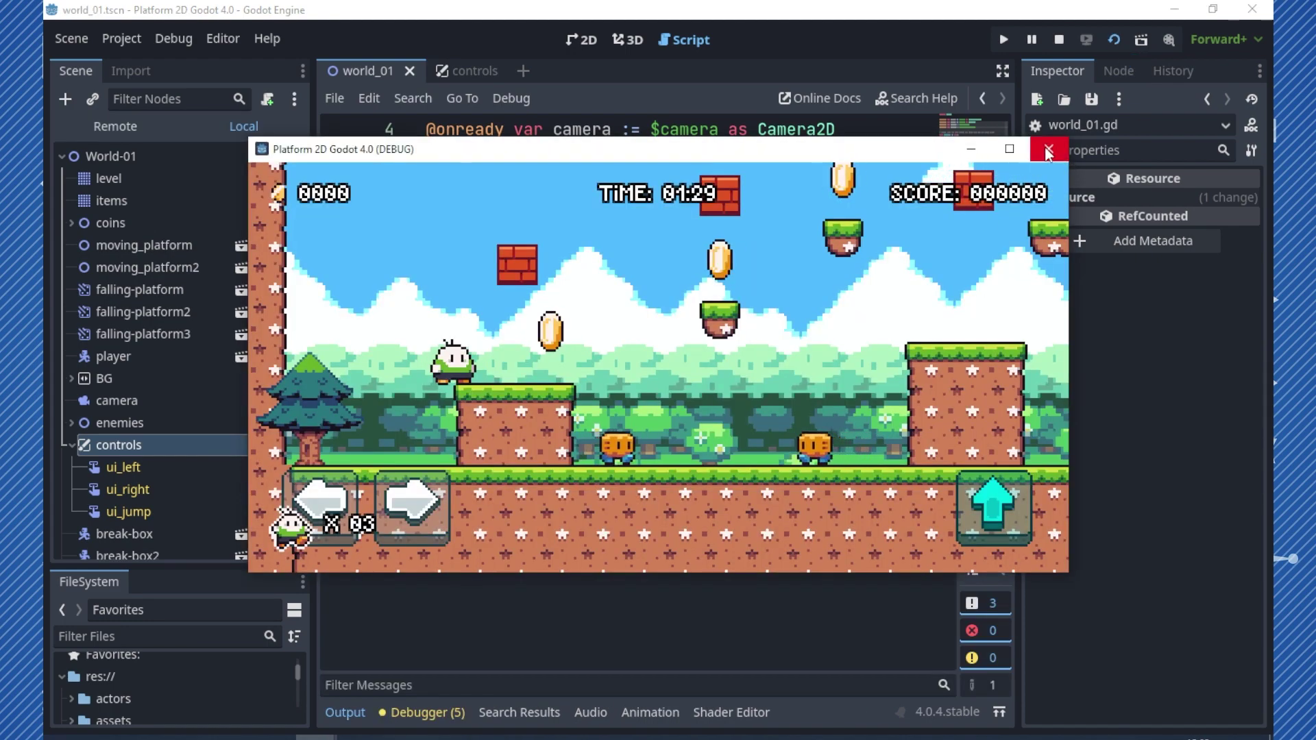
{"action": "left_click", "coordinate": [1048, 148]}
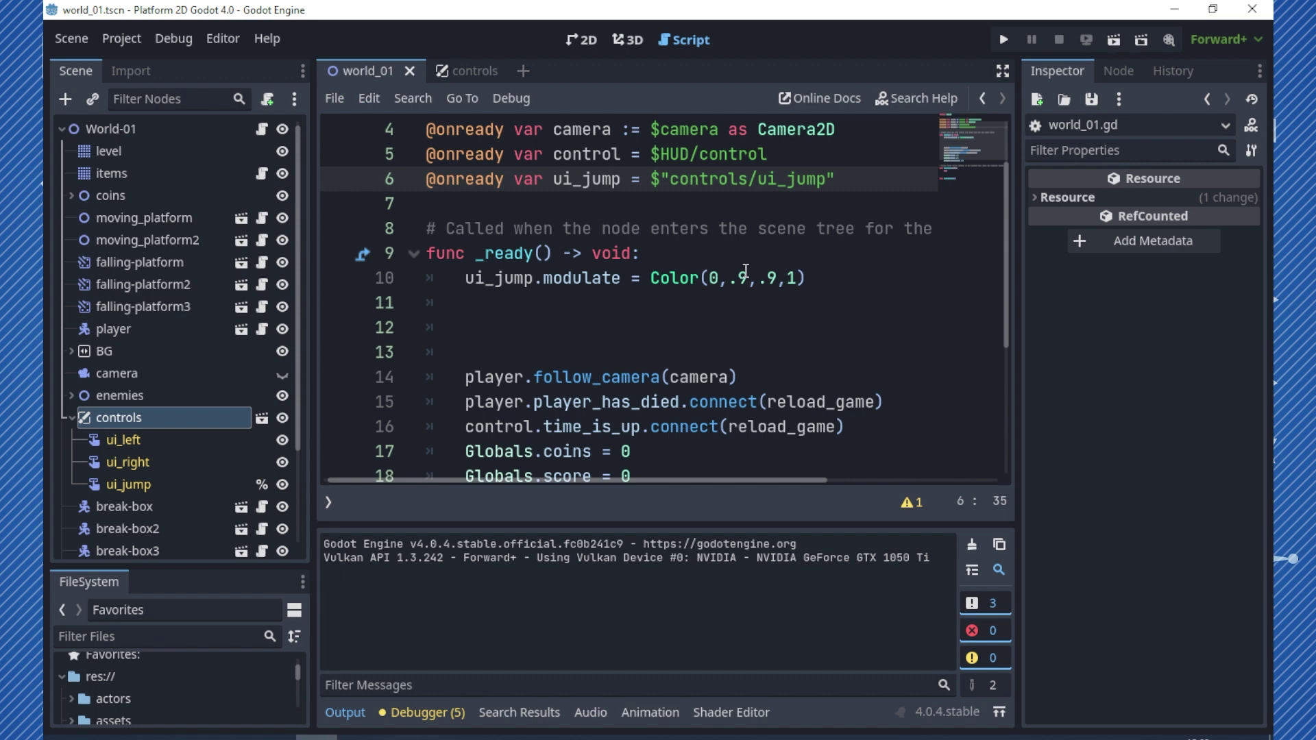
Run world_01 from the 2D workspace and play rightward, jumping and collecting coins onto raised ground.
{"action": "left_click", "coordinate": [584, 40]}
{"action": "left_click", "coordinate": [1112, 43]}
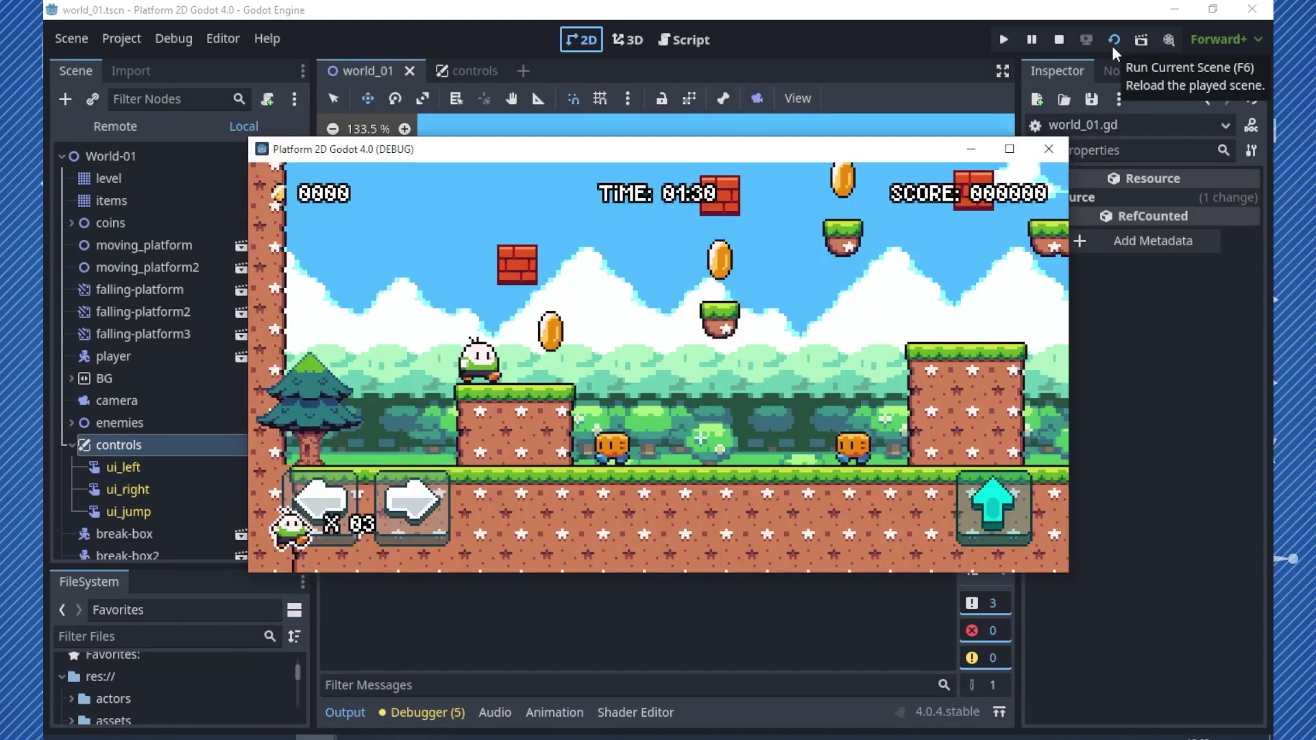
{"action": "key", "text": "Right"}
{"action": "key", "text": "space"}
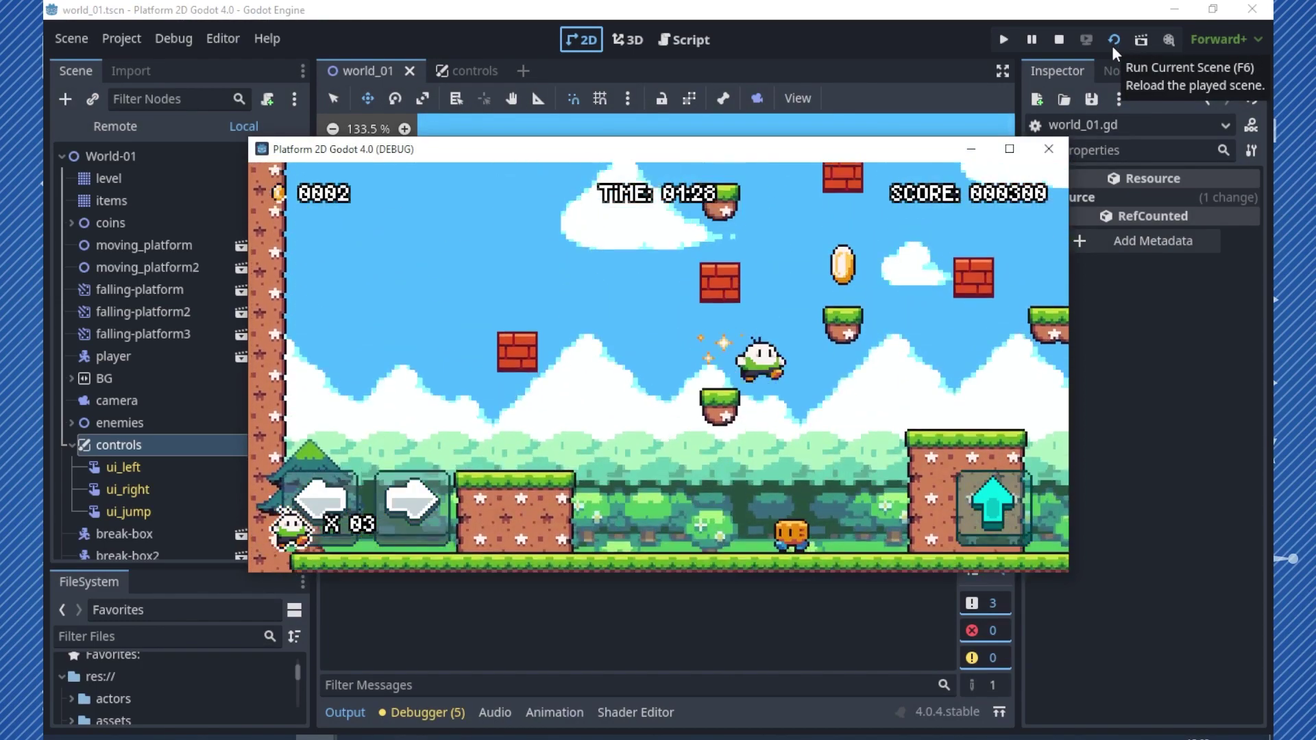
{"action": "key", "text": "space"}
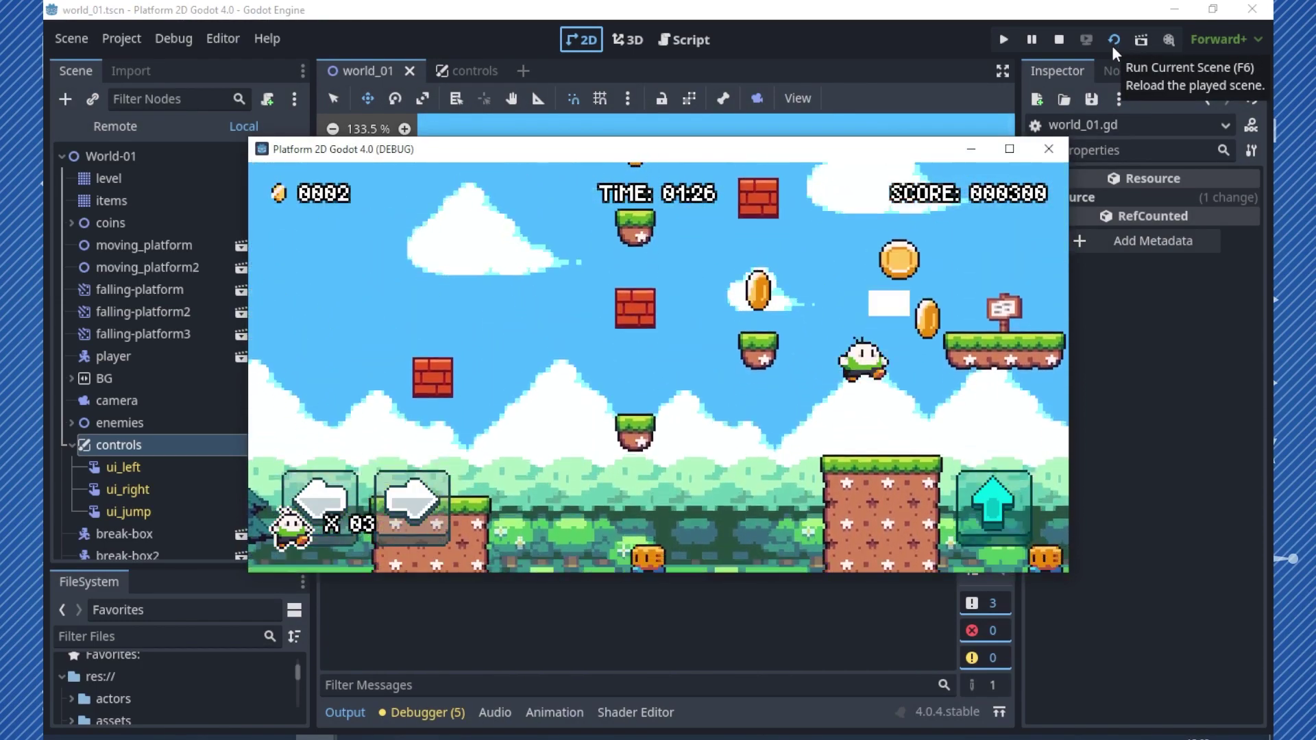
{"action": "key", "text": "Right"}
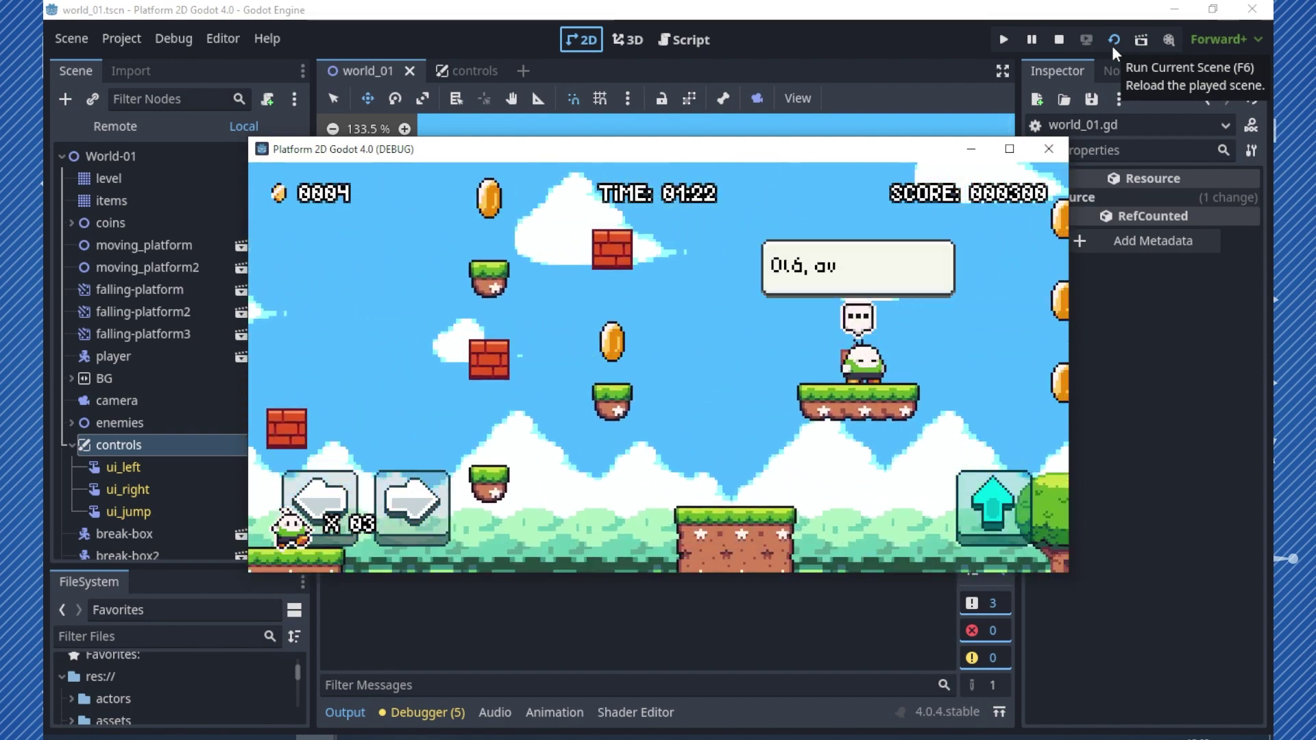
{"action": "key", "text": "space"}
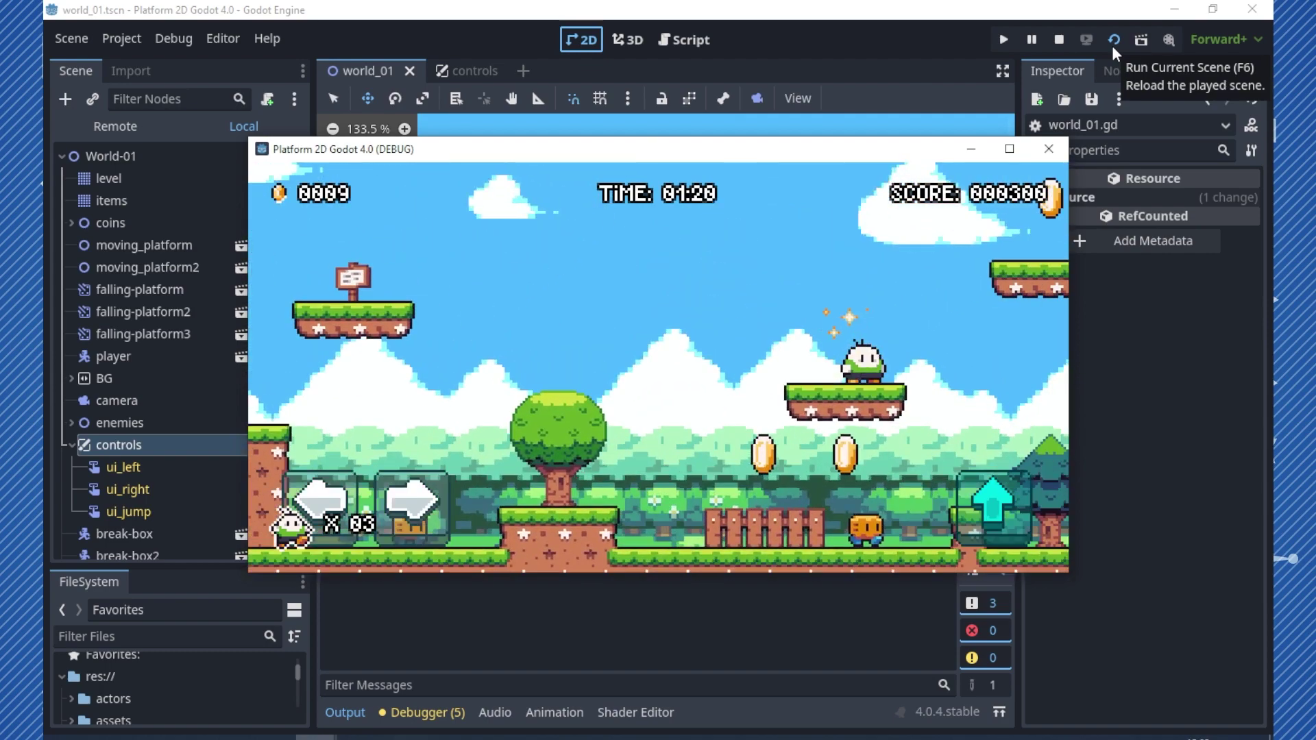
{"action": "key", "text": "space"}
{"action": "key", "text": "Right"}
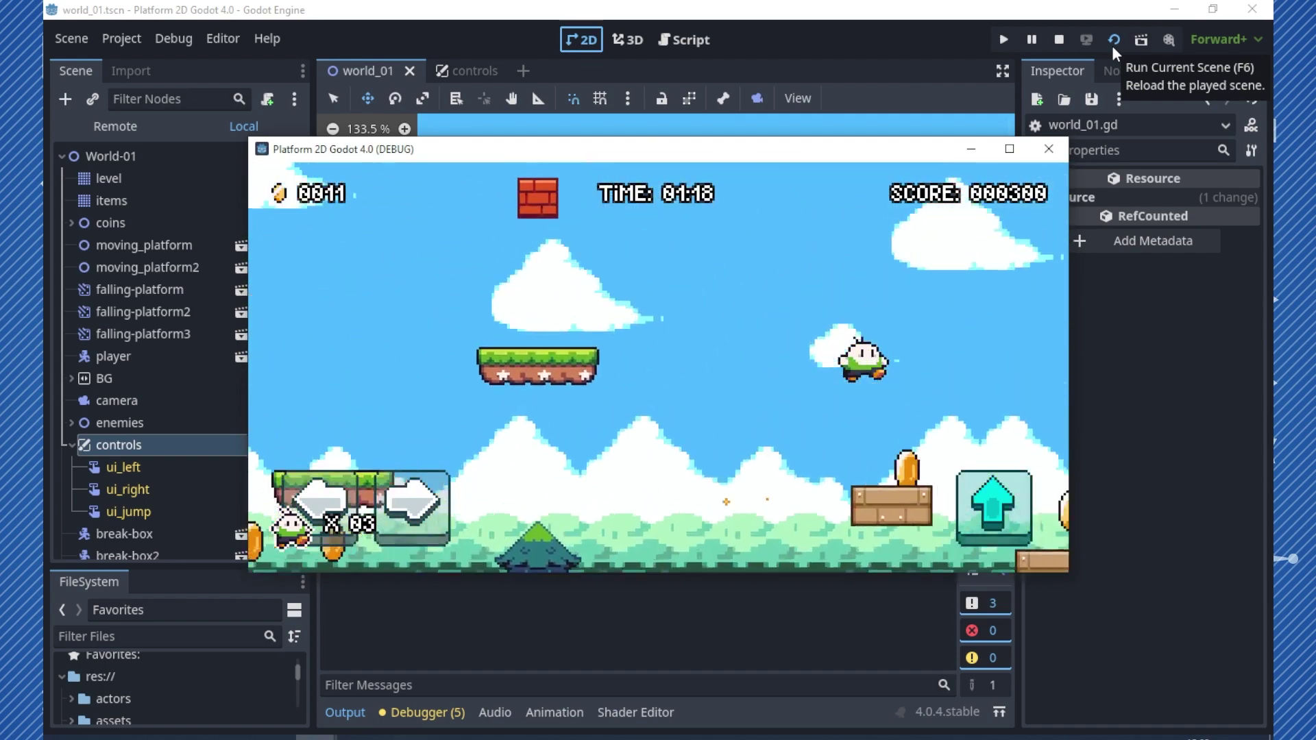
{"action": "key", "text": "Right"}
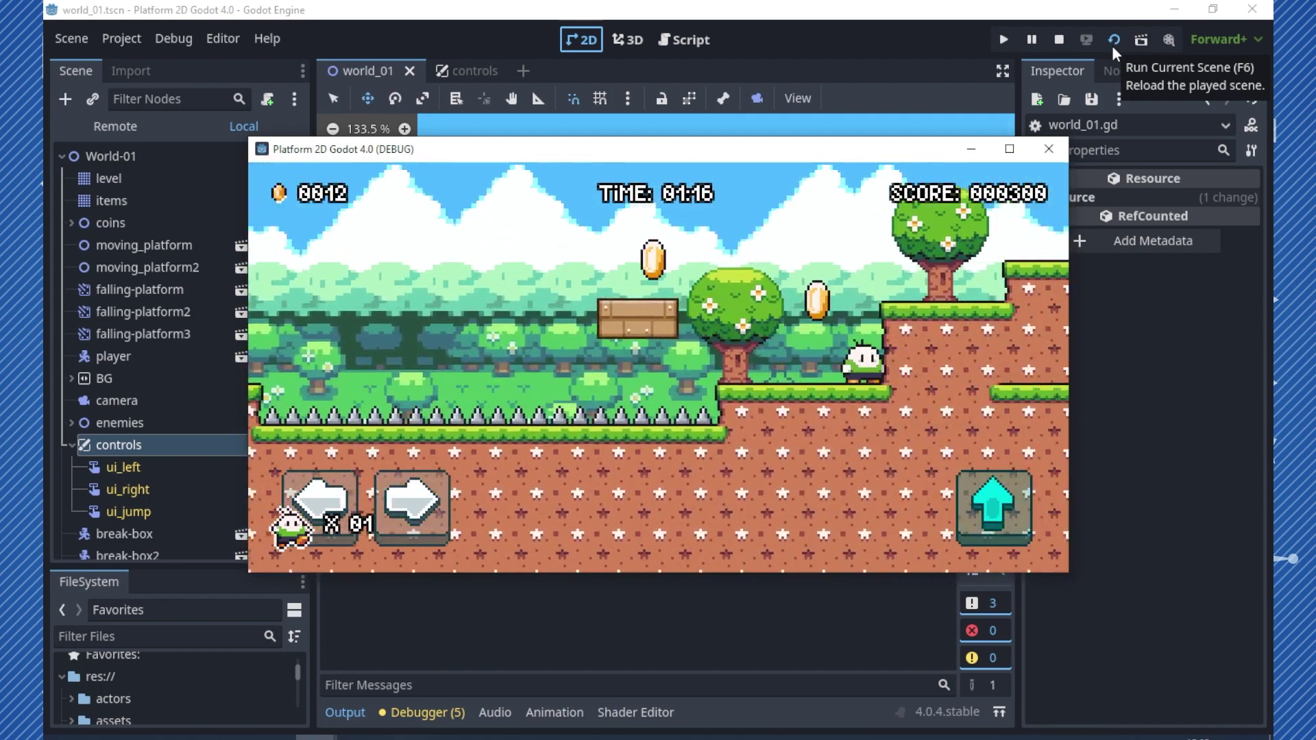
{"action": "key", "text": "space"}
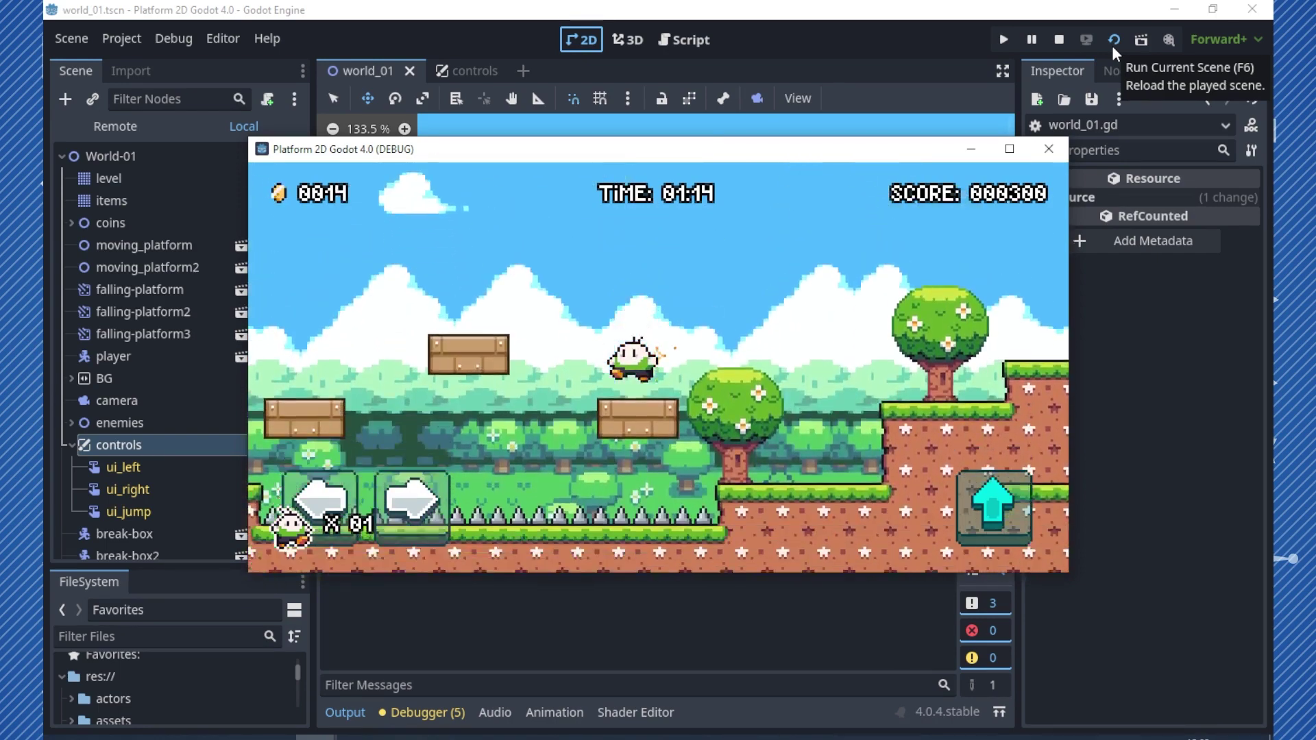
Walk the player back left, jumping repeatedly up onto the raised platform.
{"action": "key", "text": "Left"}
{"action": "key", "text": "space"}
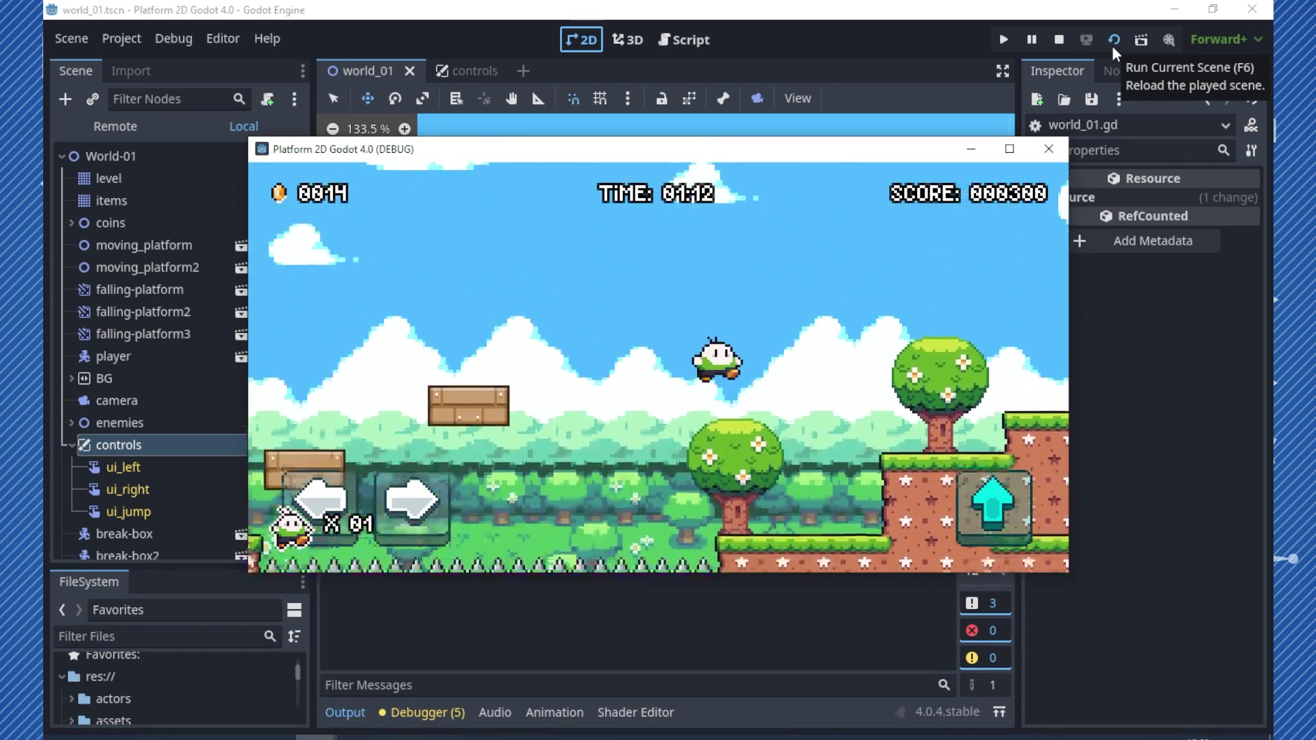
{"action": "key", "text": "Right"}
{"action": "key", "text": "Left"}
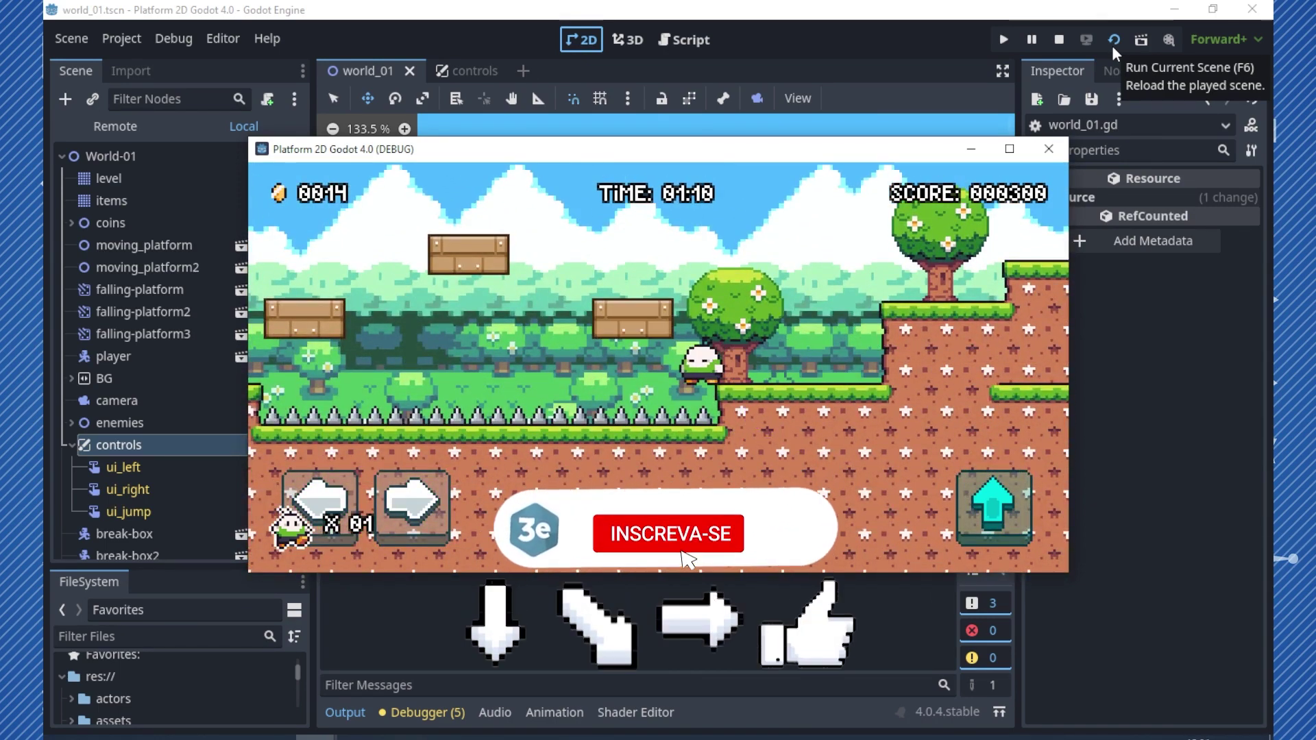
{"action": "key", "text": "space"}
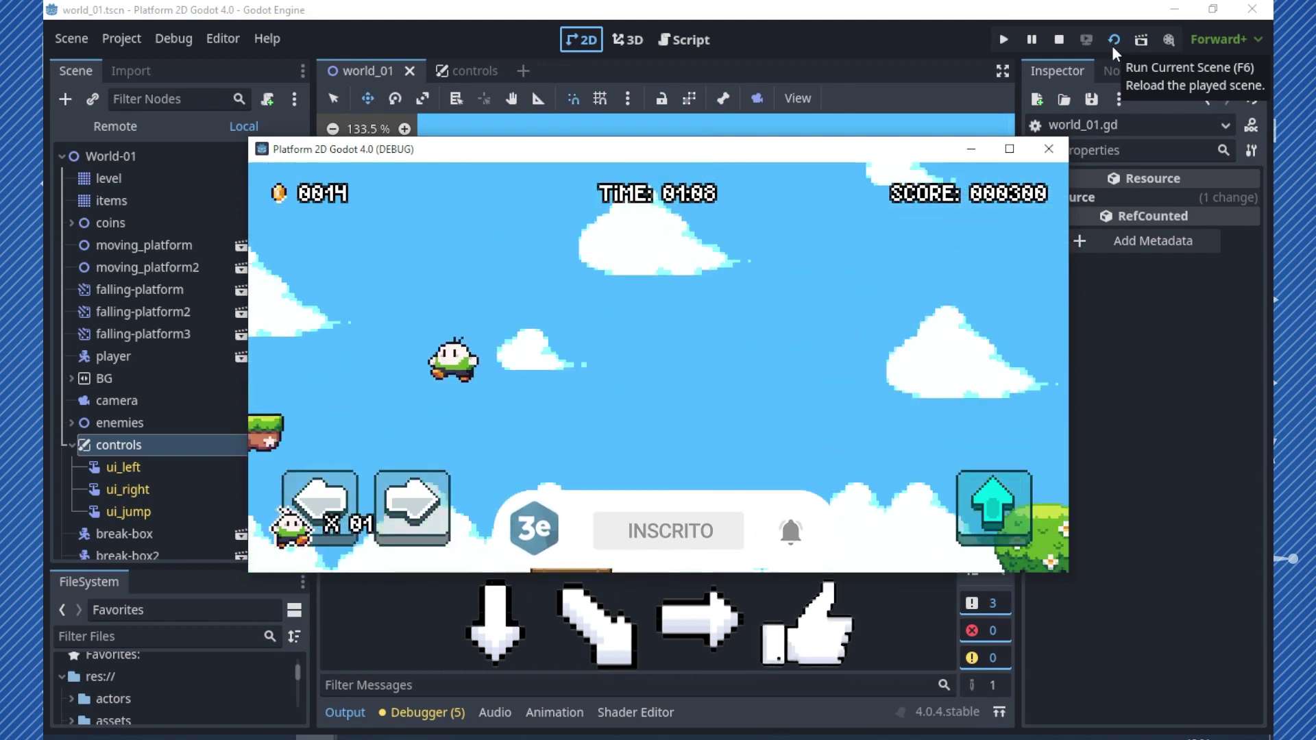
{"action": "key", "text": "space"}
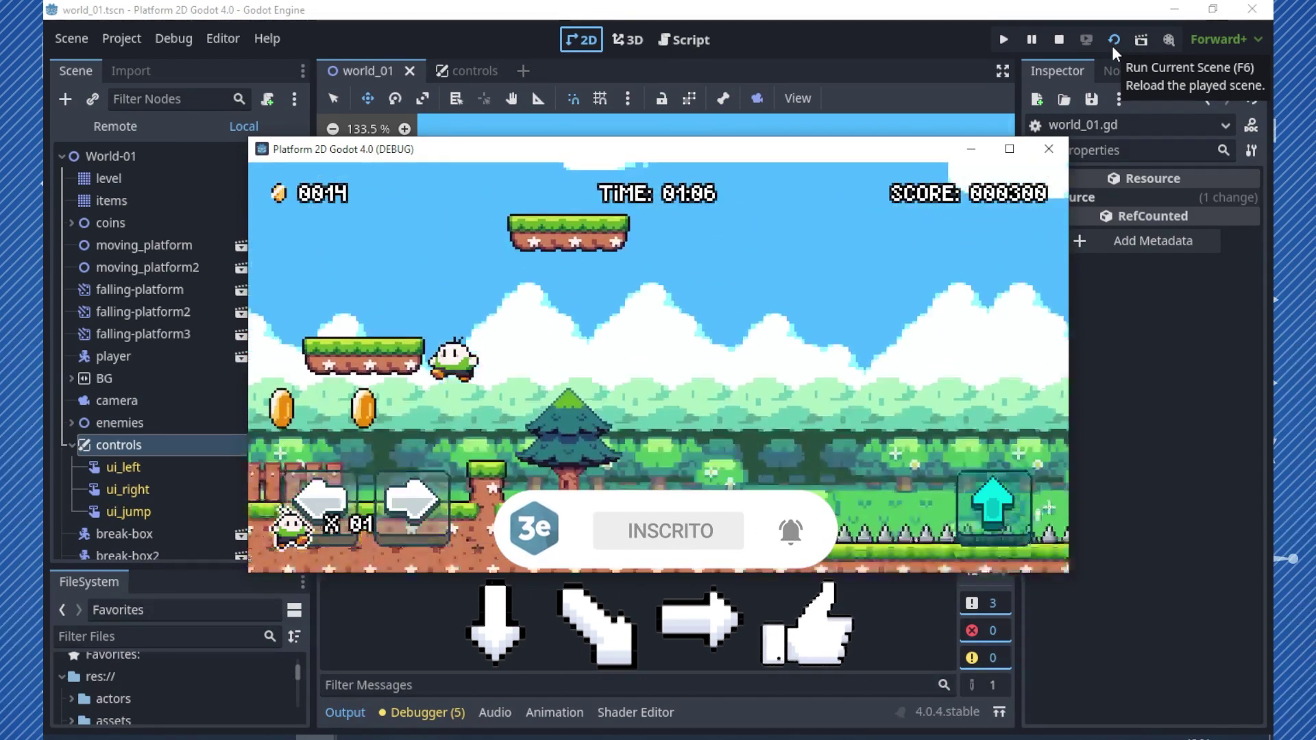
{"action": "key", "text": "space"}
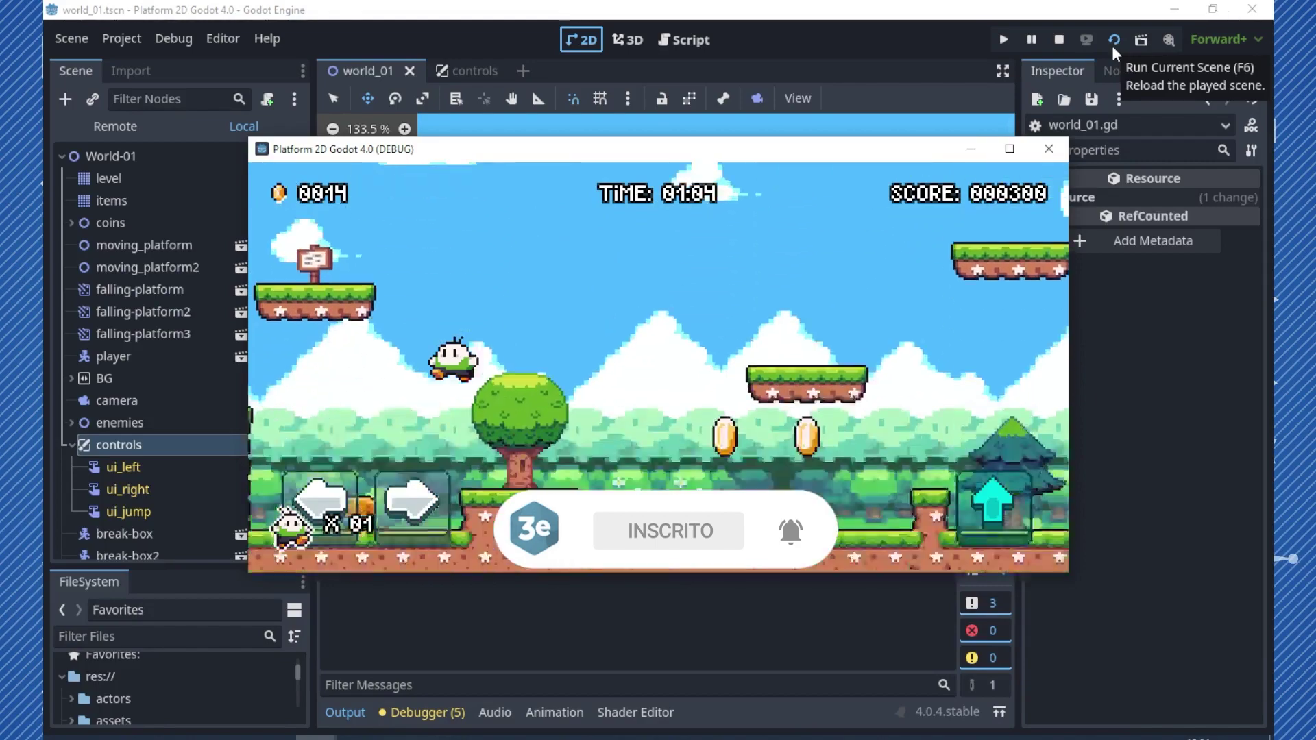
{"action": "key", "text": "space"}
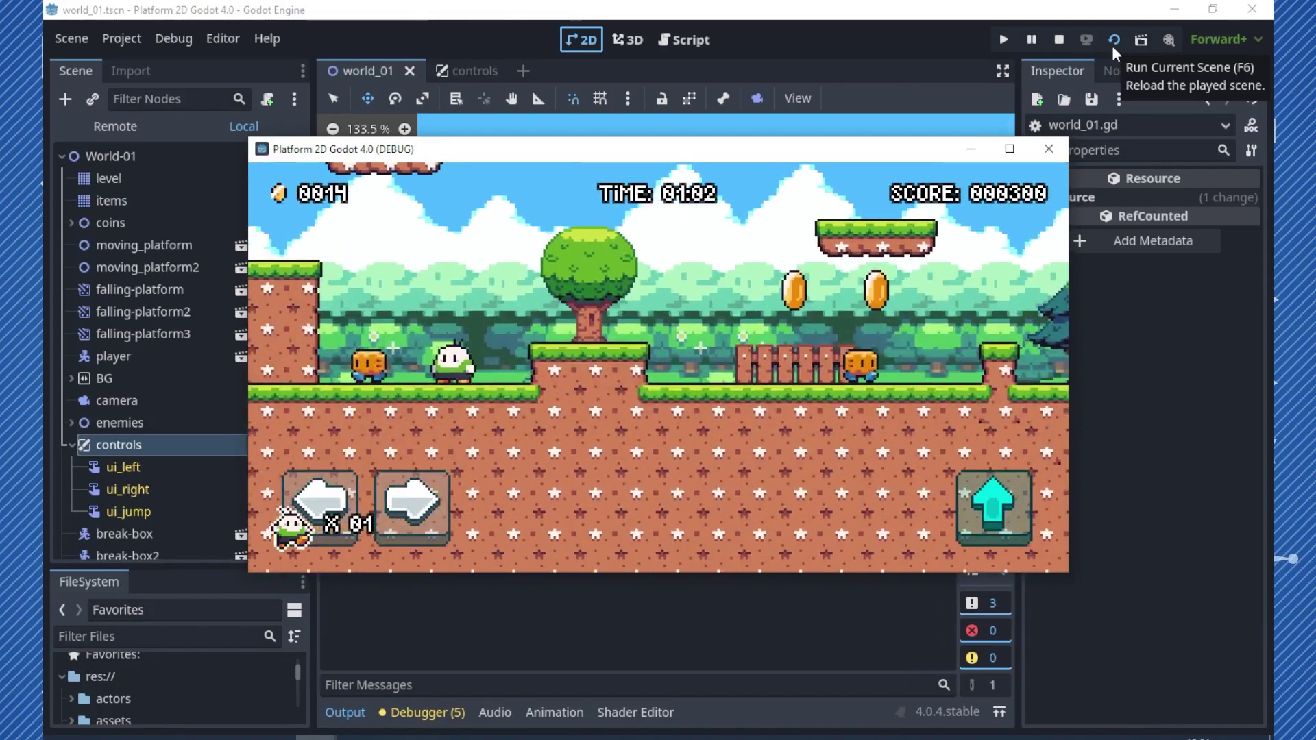
{"action": "key", "text": "space"}
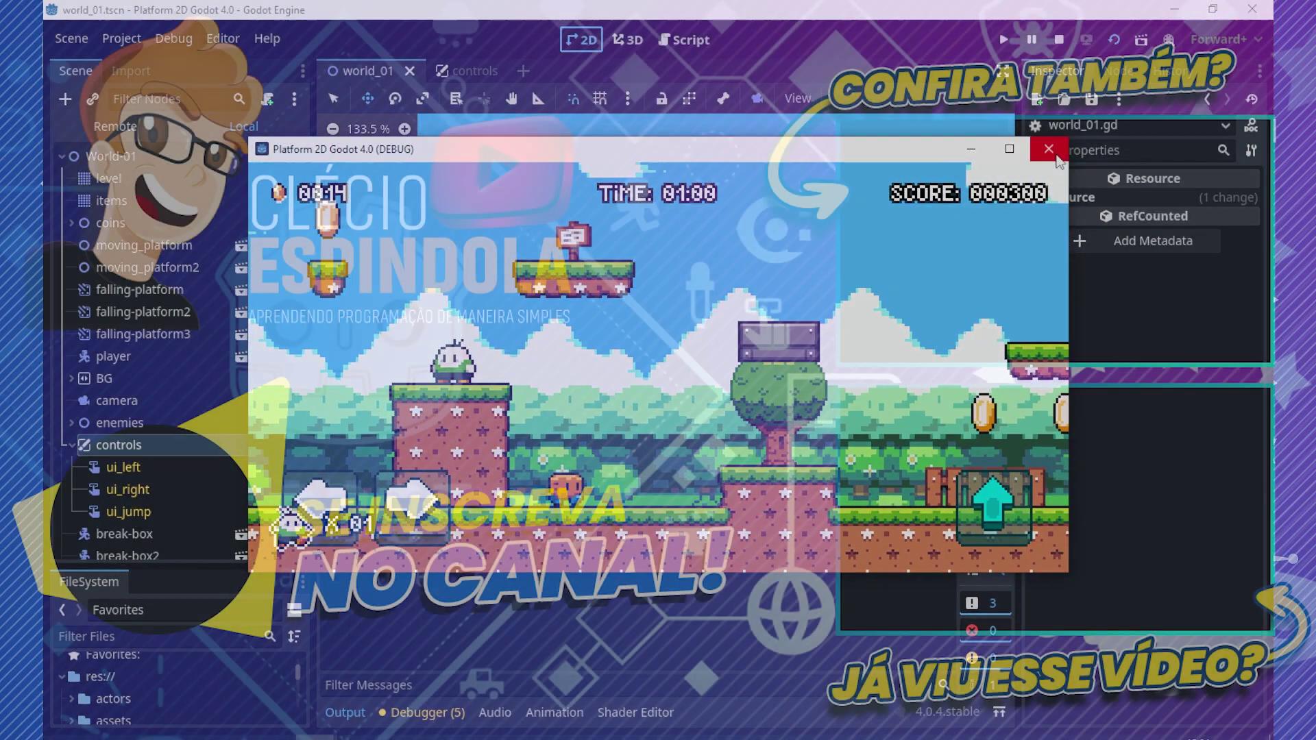